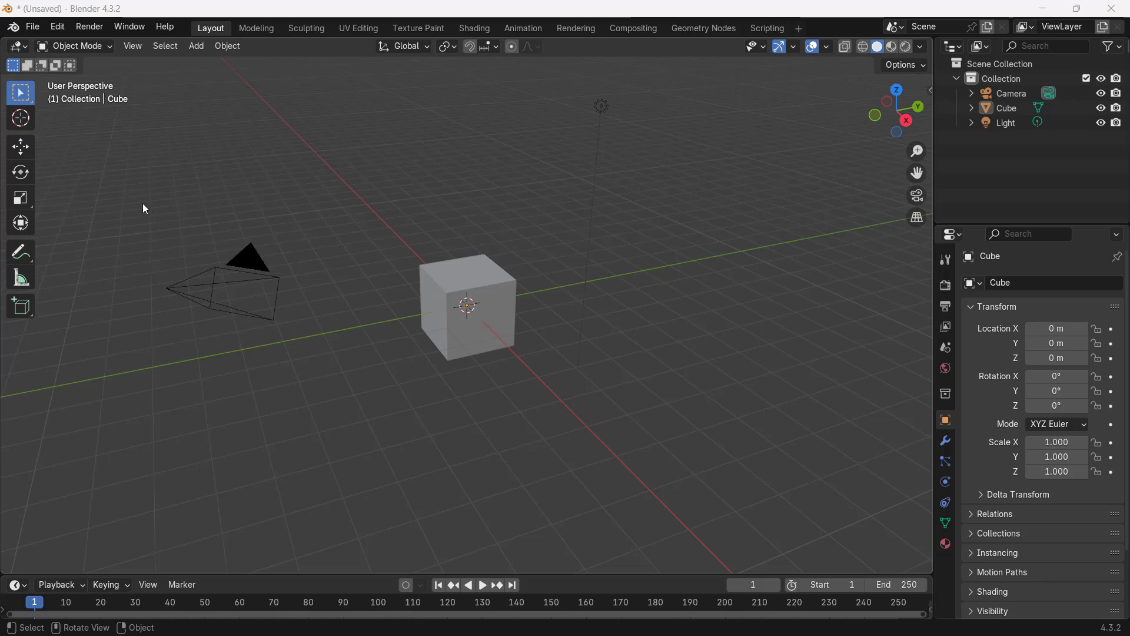
Delete the default camera, cube and light from the scene.
drag(143, 159, 734, 398)
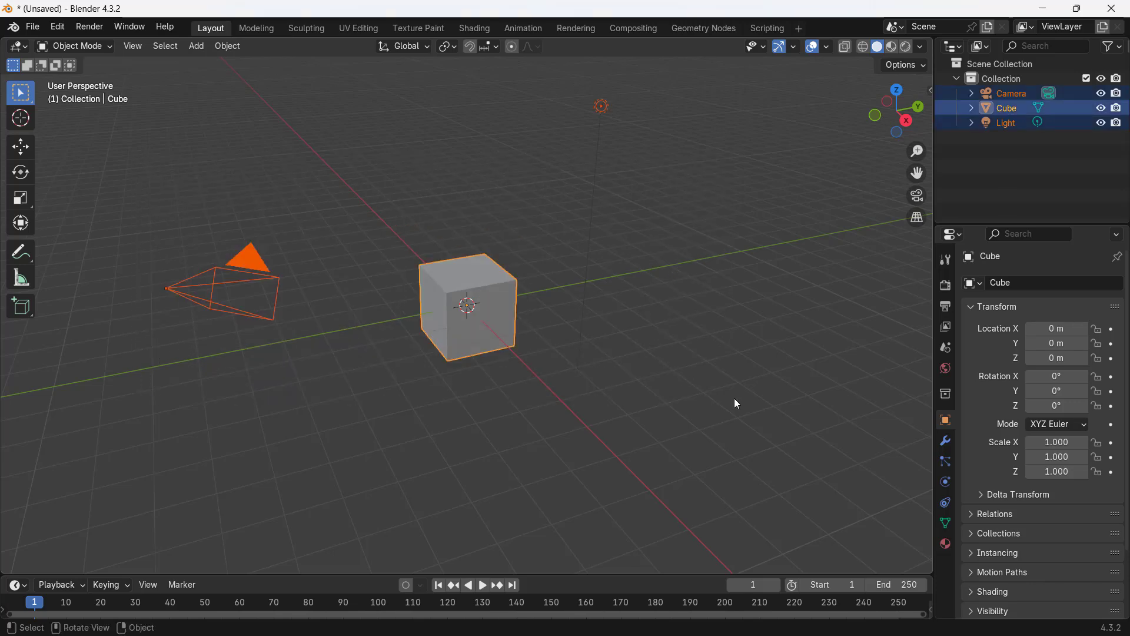
key(Delete)
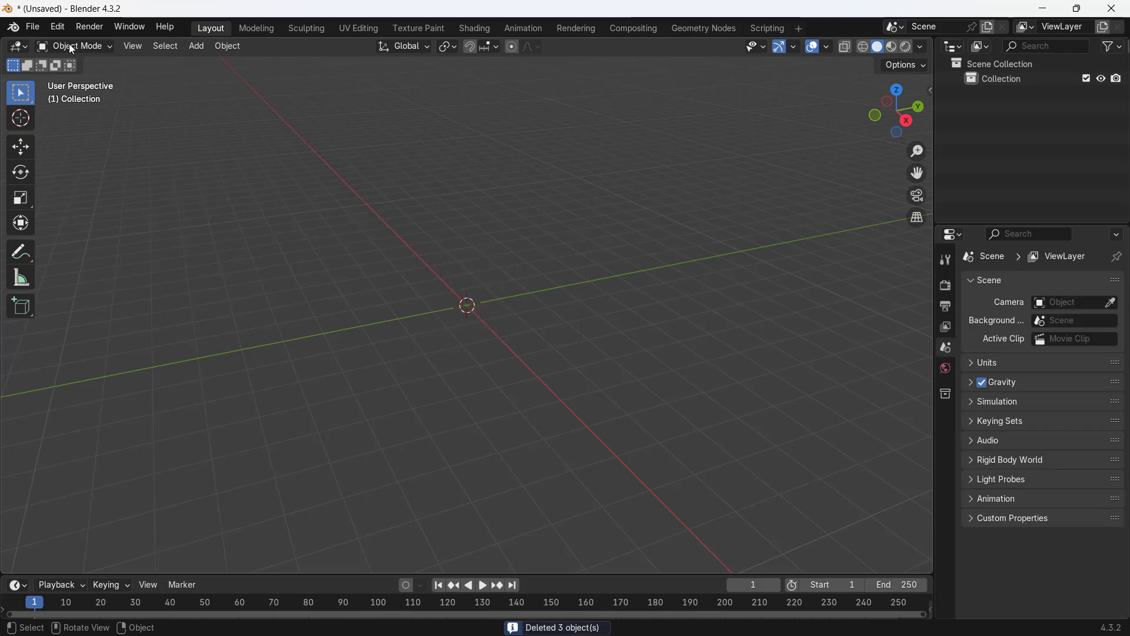
Import SDB 9.stl from the split Star Destroyer Bridge Diorama folder inside the 3D documents folder.
click(33, 27)
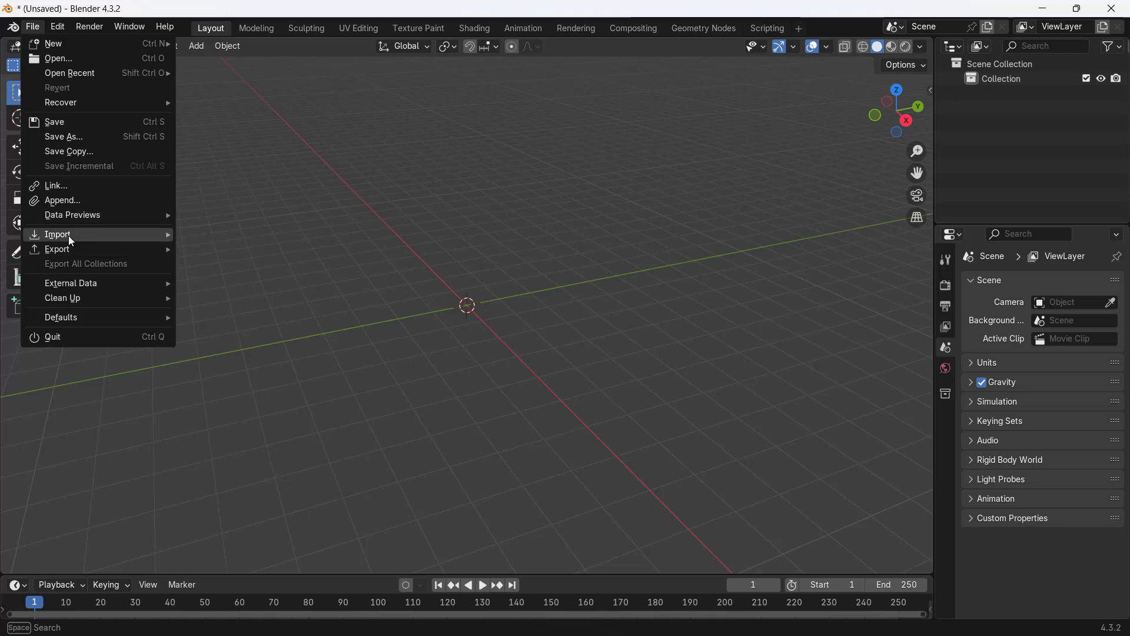
mouse_move(69, 236)
click(214, 321)
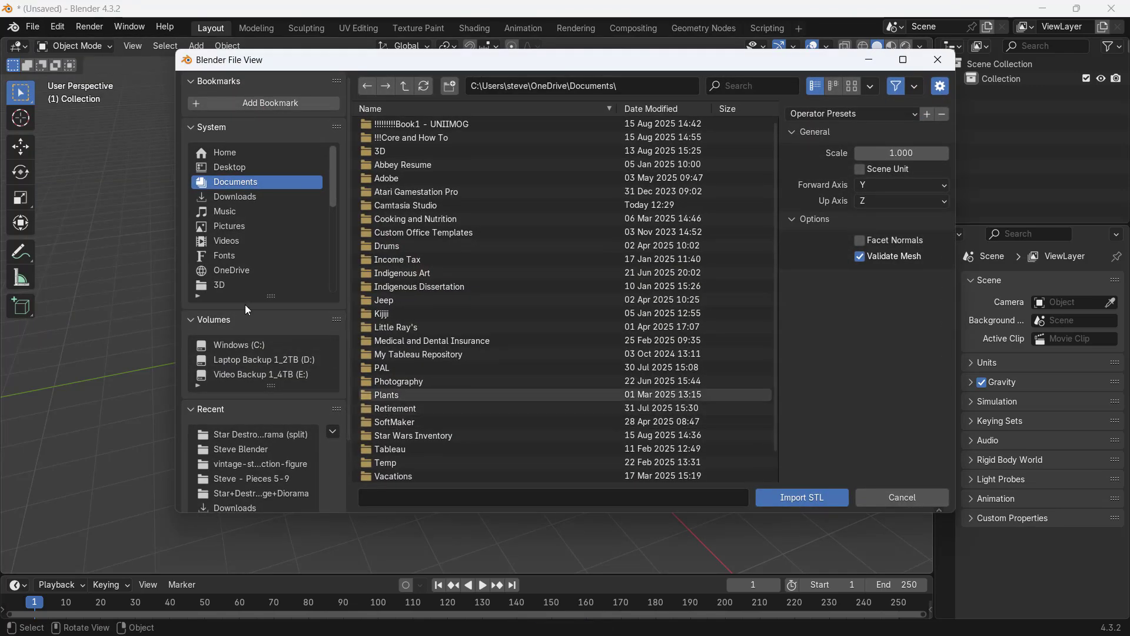
click(241, 285)
double_click(411, 217)
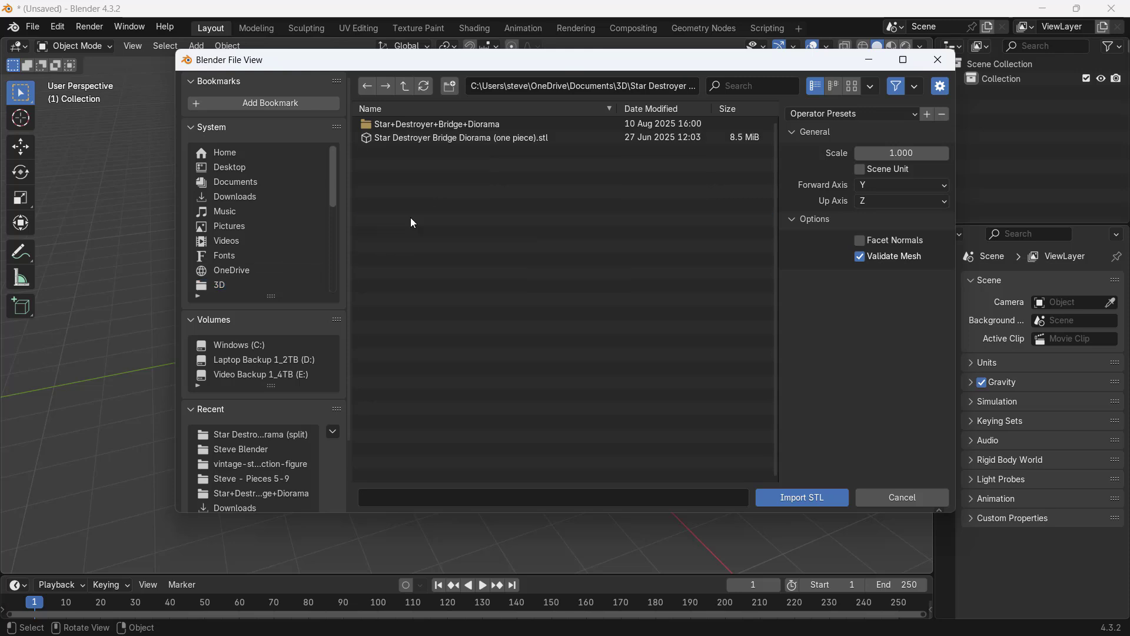
double_click(411, 126)
double_click(411, 125)
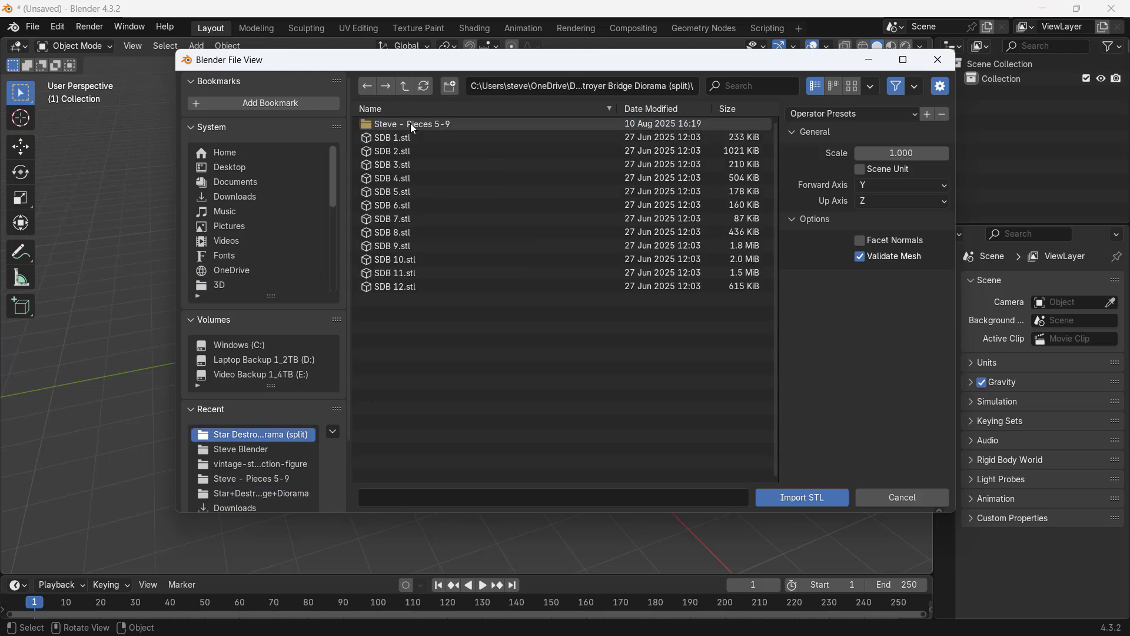
click(393, 247)
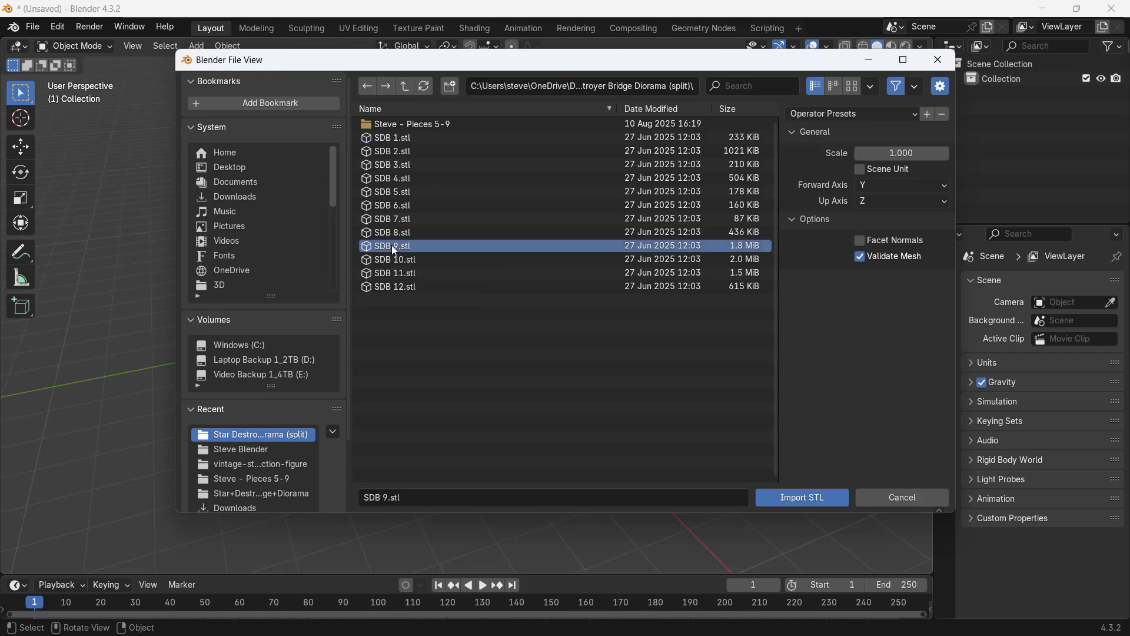
click(793, 498)
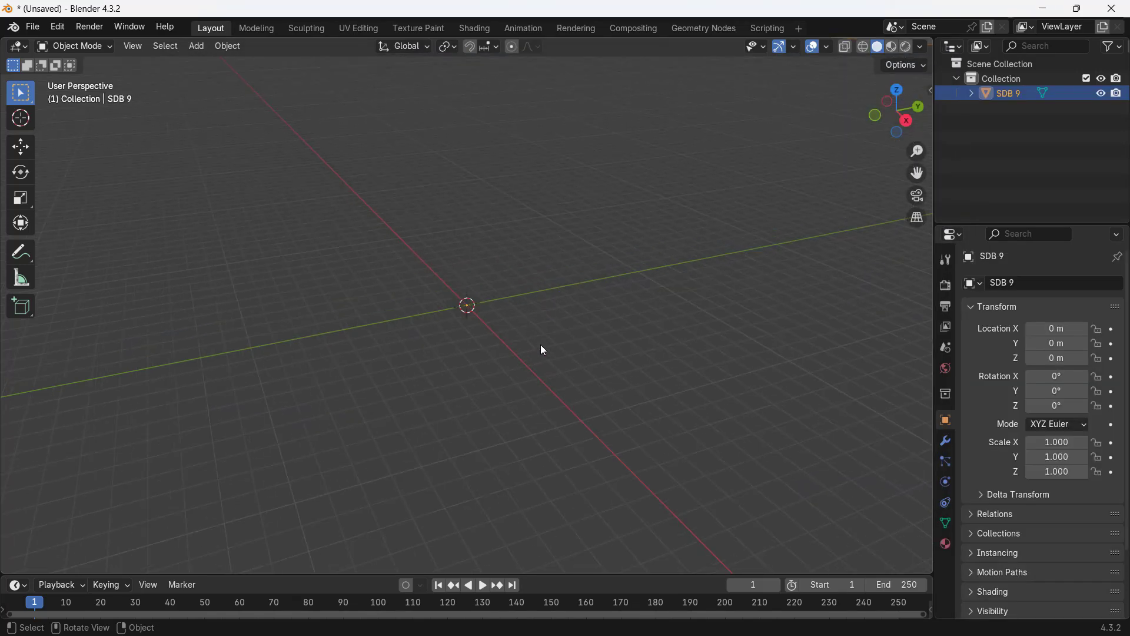
Put the SDB 9 mesh into Edit Mode with face selection, facing its hollow back side.
scroll(540, 345, down, 6)
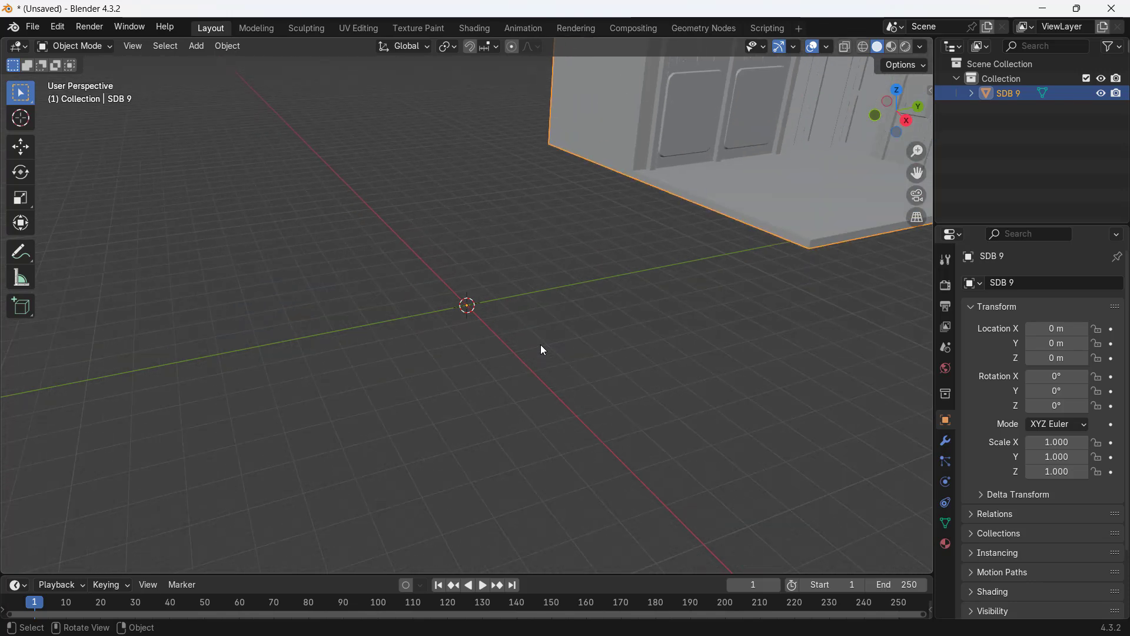
scroll(543, 349, up, 1)
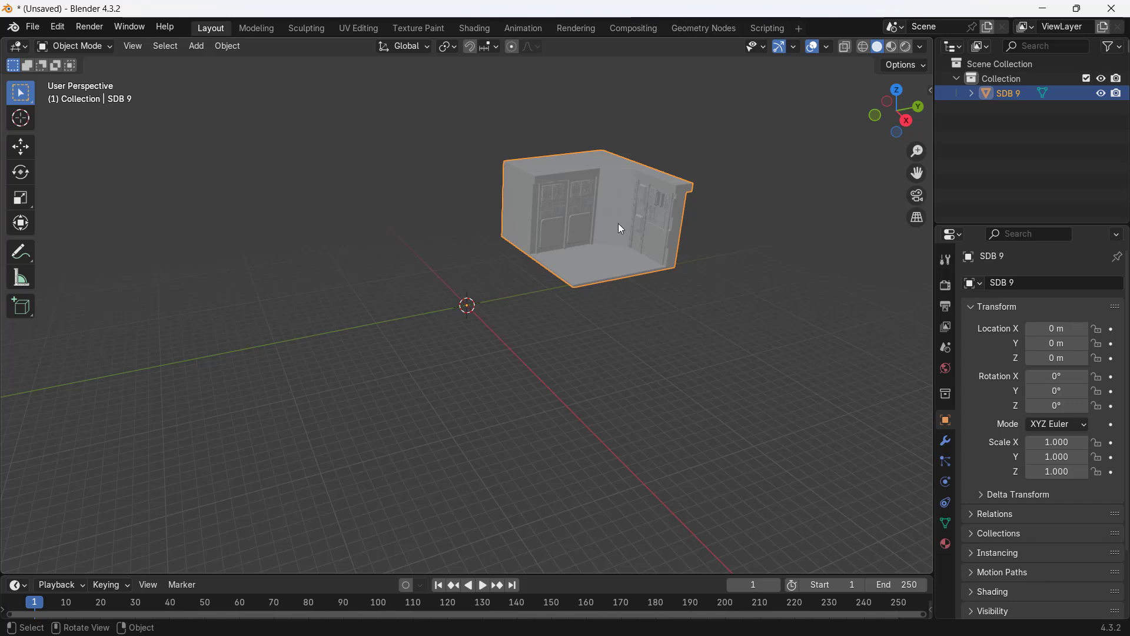
middle_drag(688, 301, 644, 321)
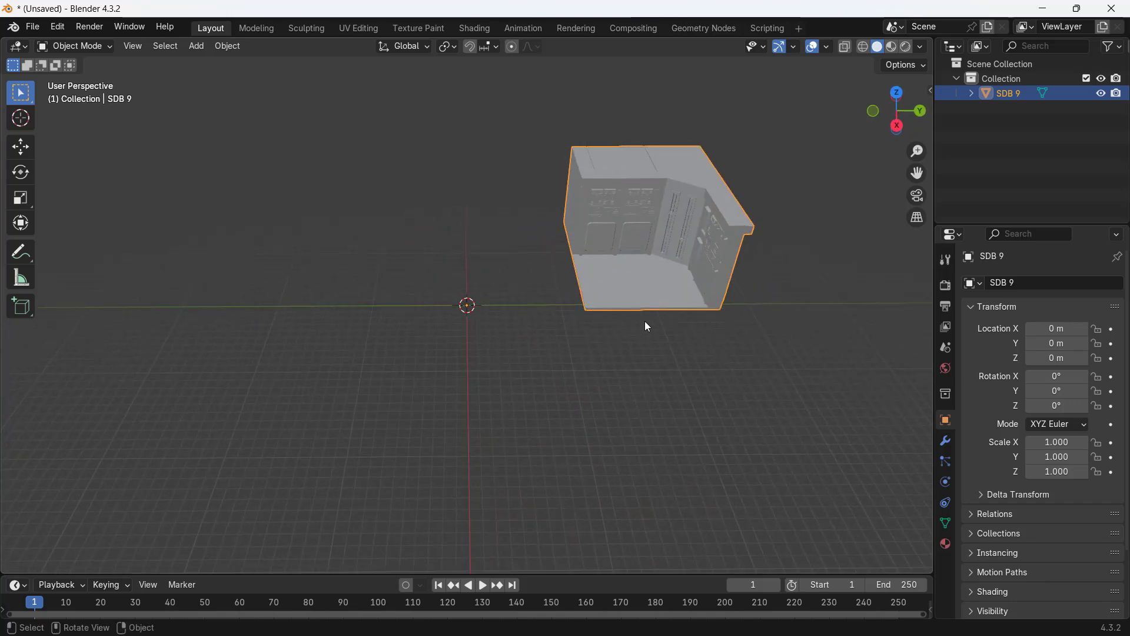
middle_drag(658, 374, 596, 330)
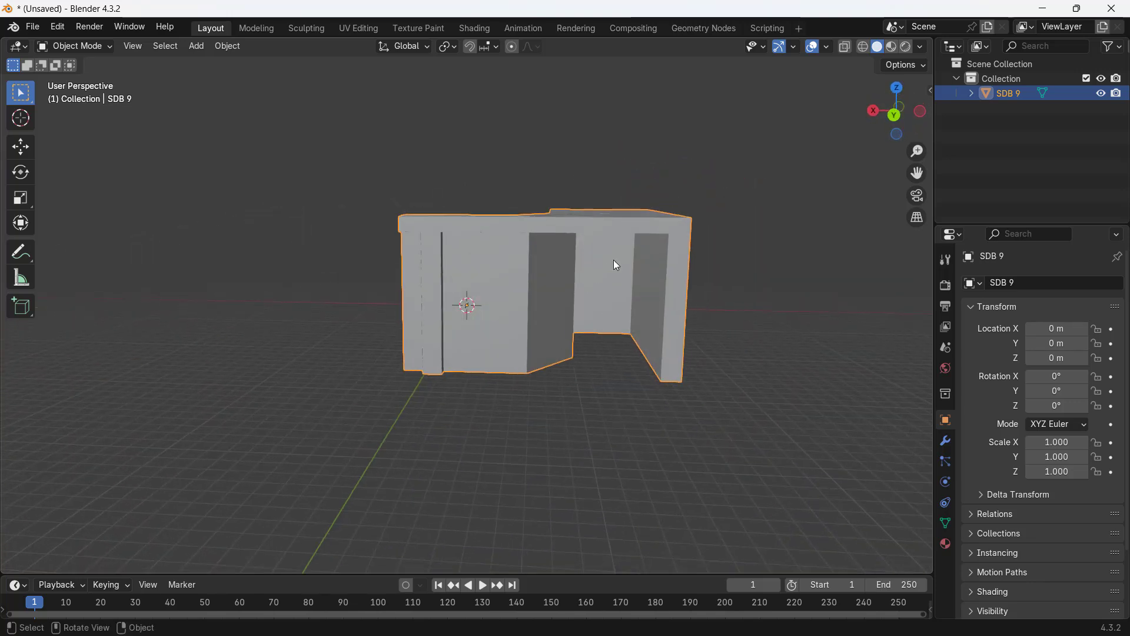
middle_drag(522, 391, 349, 325)
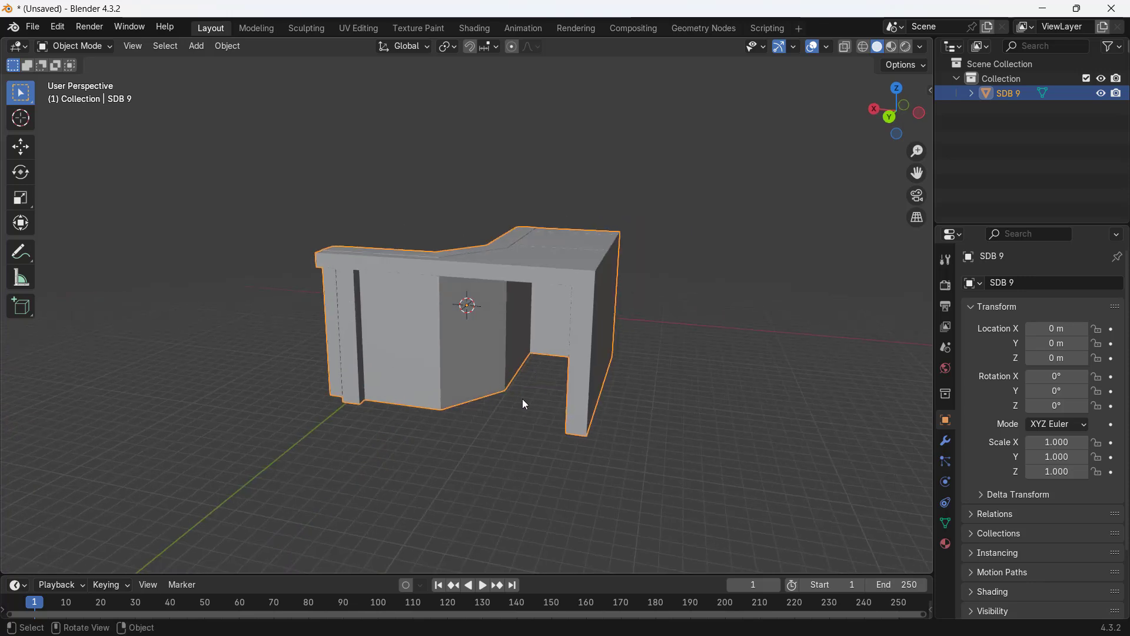
middle_drag(544, 449, 586, 465)
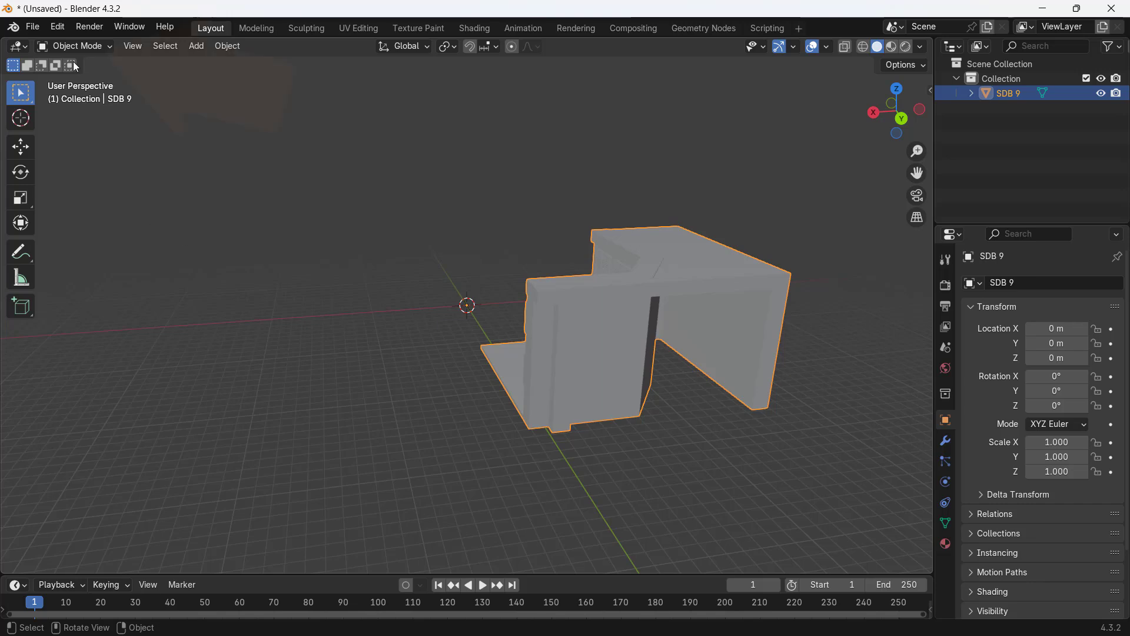
click(67, 46)
click(69, 80)
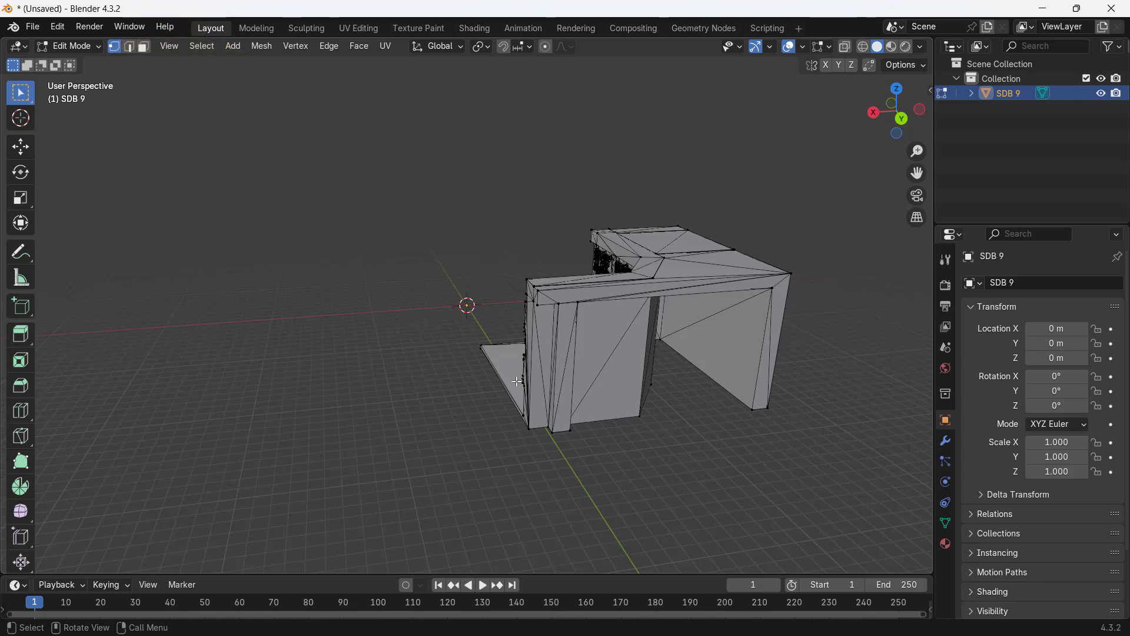
middle_drag(733, 463, 595, 449)
scroll(583, 444, up, 5)
scroll(583, 444, down, 3)
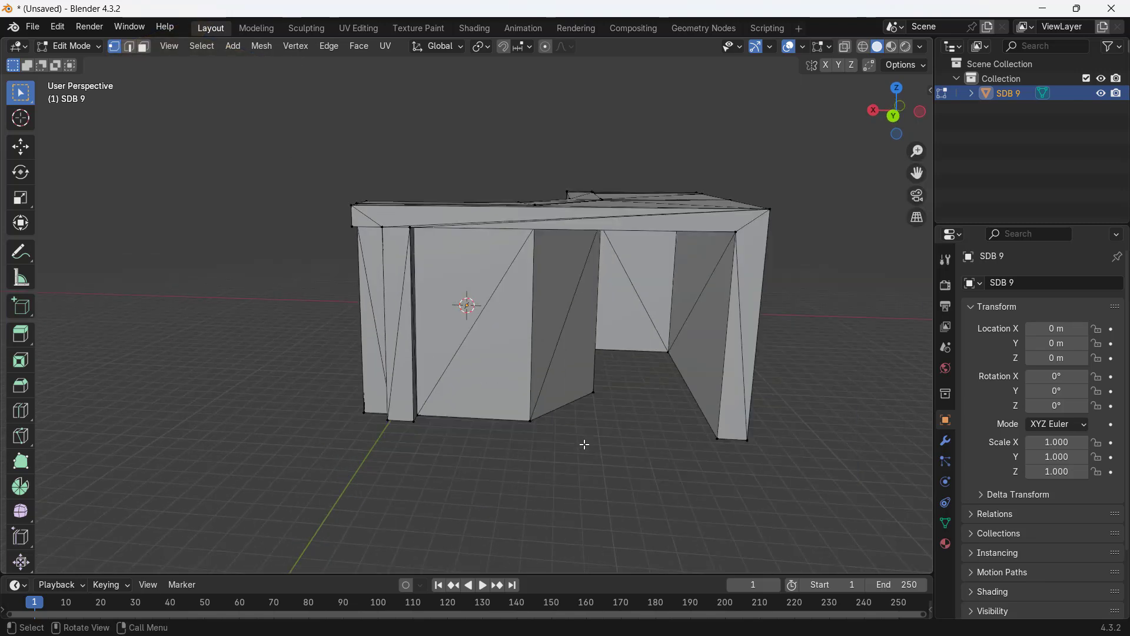
scroll(583, 444, up, 3)
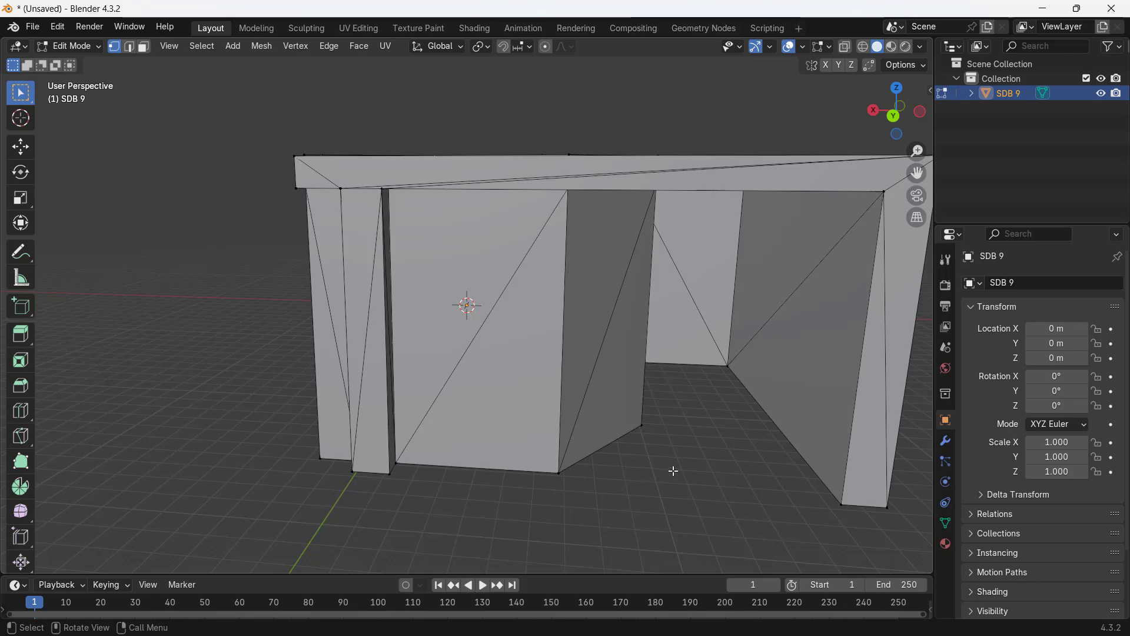
mouse_move(671, 467)
middle_down()
mouse_move(638, 470)
mouse_move(660, 476)
middle_up()
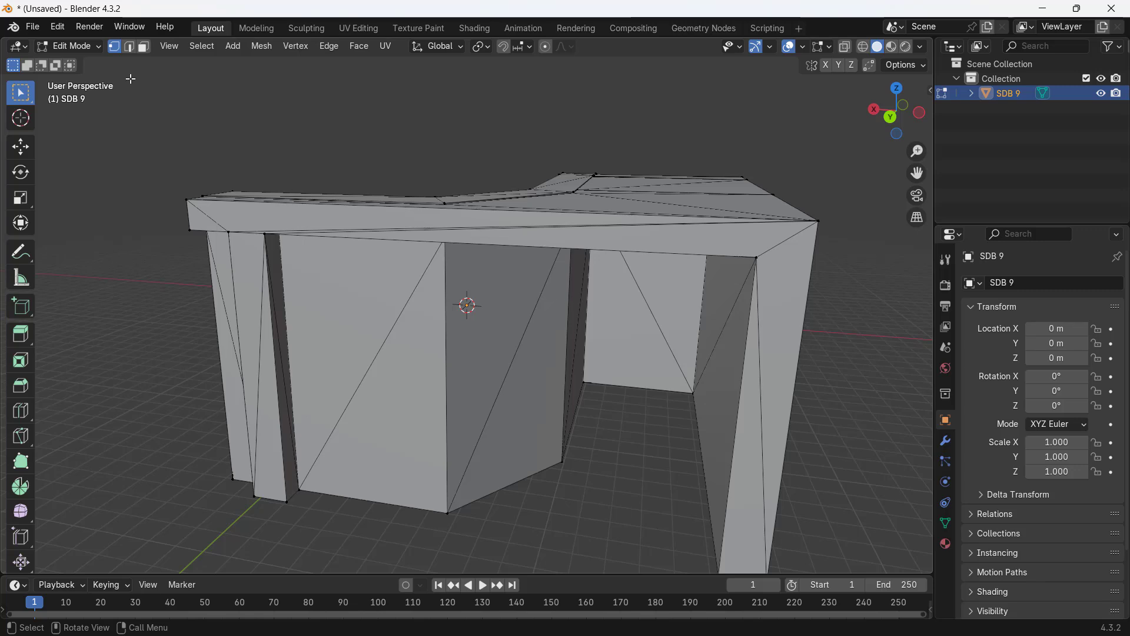
click(145, 50)
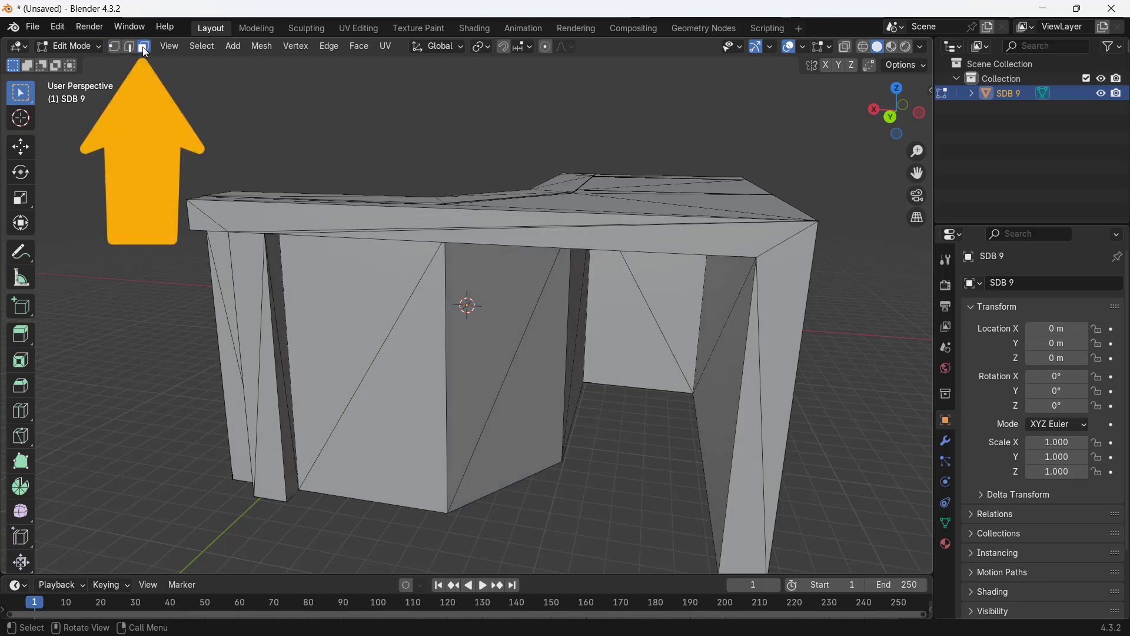
Delete the faces lining the hollow back of SDB 9: the angled wall panels, the inner sides of both end supports and the recess ceiling.
click(330, 296)
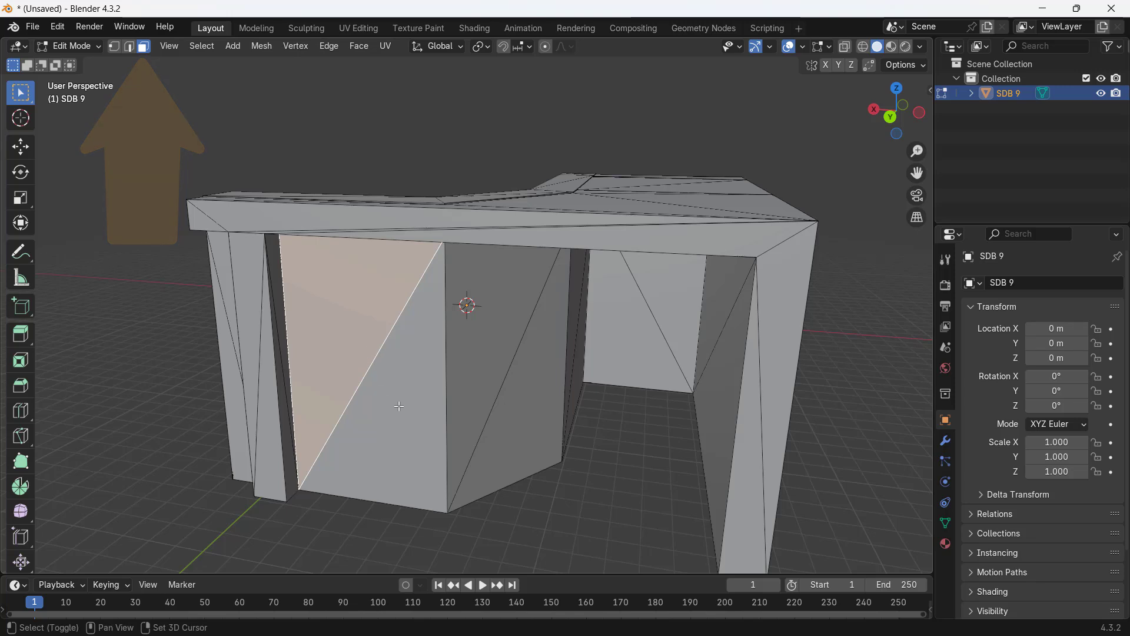
shift+click(375, 366)
shift+click(466, 351)
shift+click(531, 410)
middle_drag(567, 422, 600, 452)
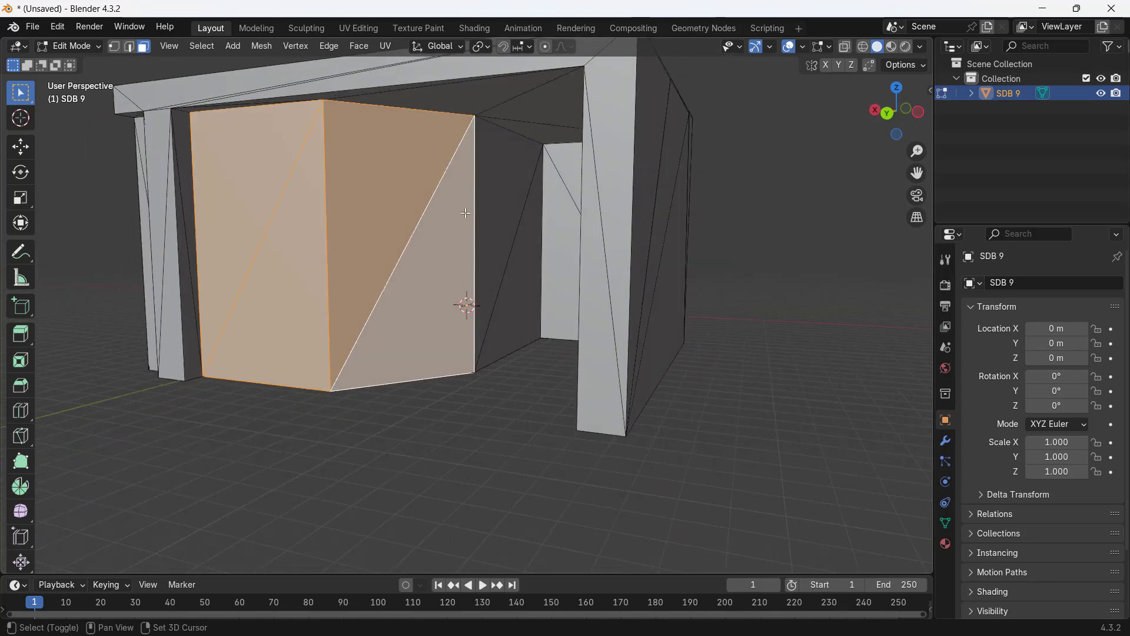
shift+click(484, 173)
shift+click(537, 283)
shift+click(567, 159)
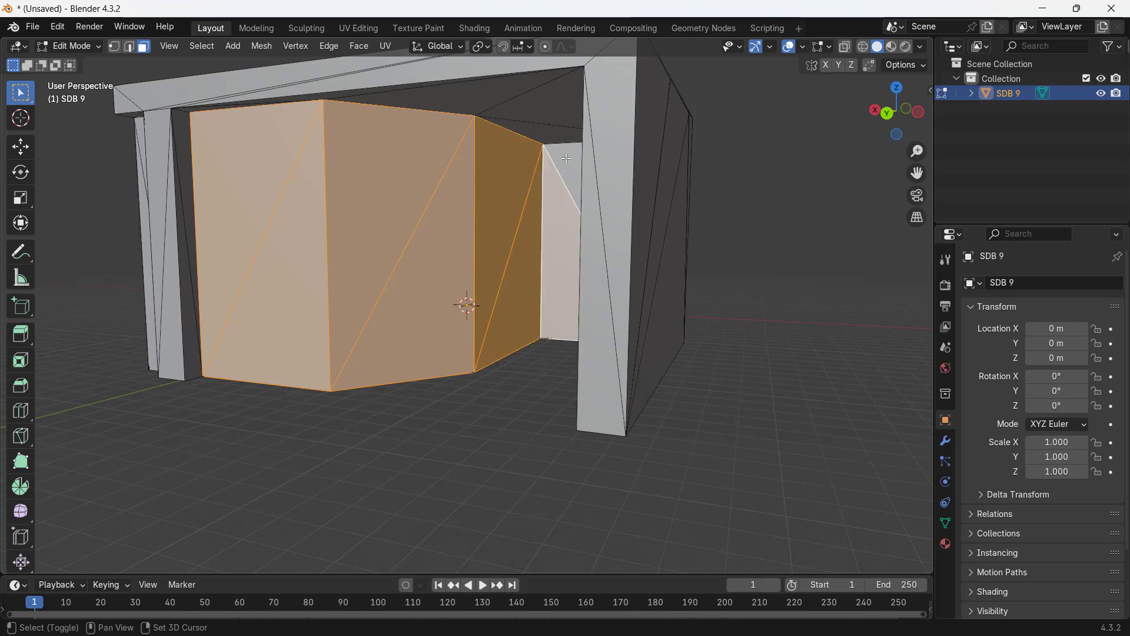
middle_drag(505, 438, 547, 441)
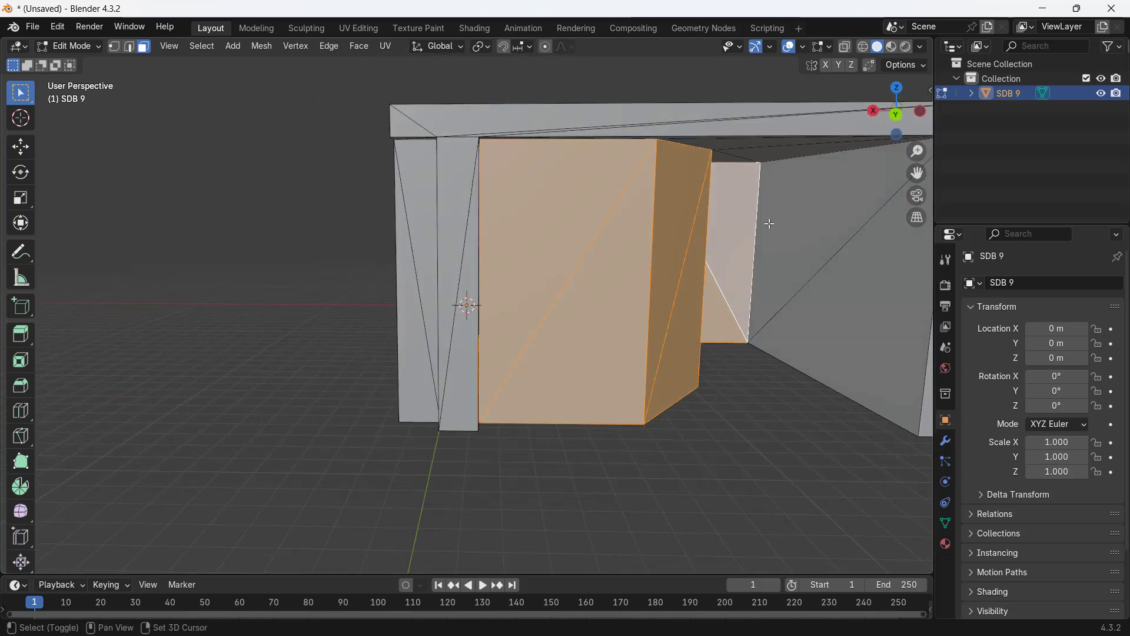
shift+click(772, 219)
shift+click(832, 313)
middle_drag(764, 460, 268, 232)
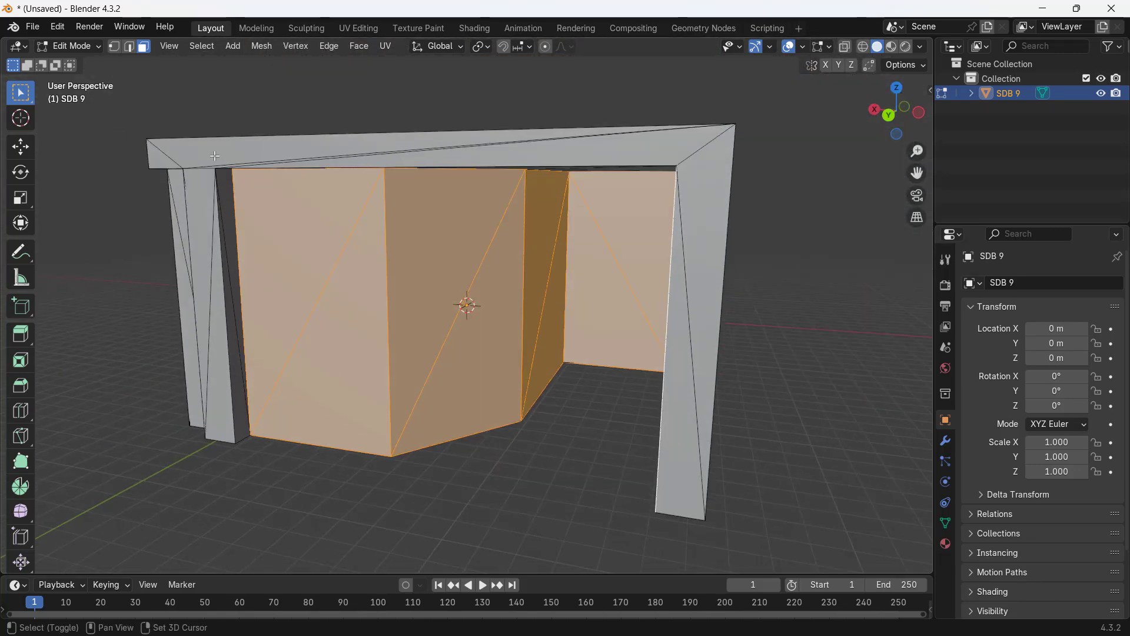
shift+click(232, 328)
middle_drag(517, 457, 607, 498)
shift+click(578, 266)
shift+click(628, 183)
shift+click(571, 145)
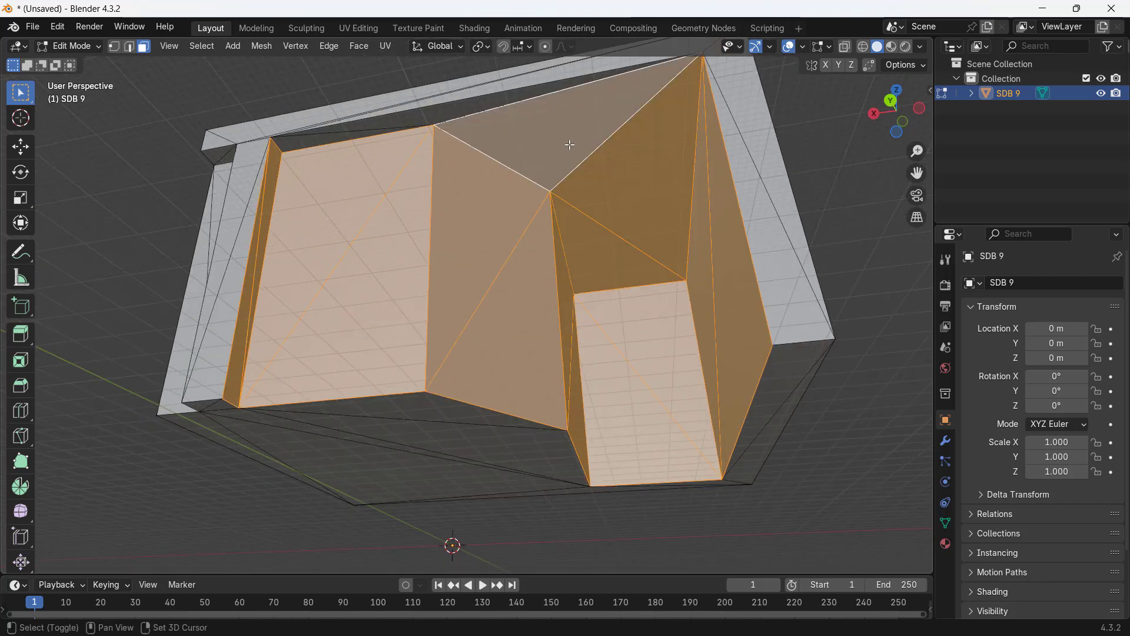
shift+click(330, 141)
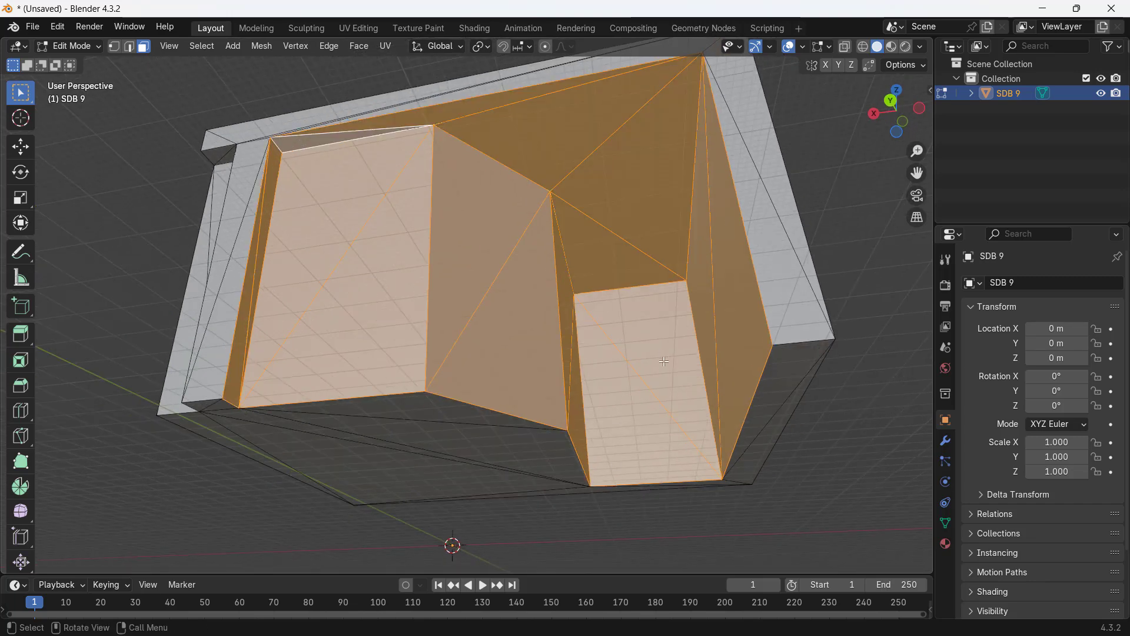
middle_drag(813, 431, 813, 441)
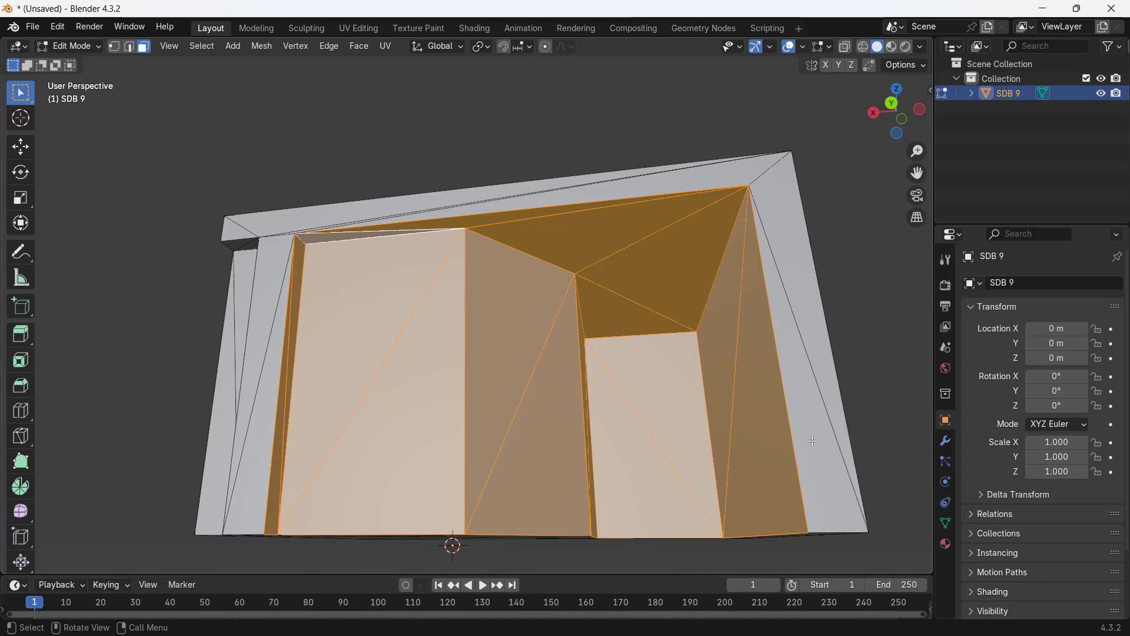
key(x)
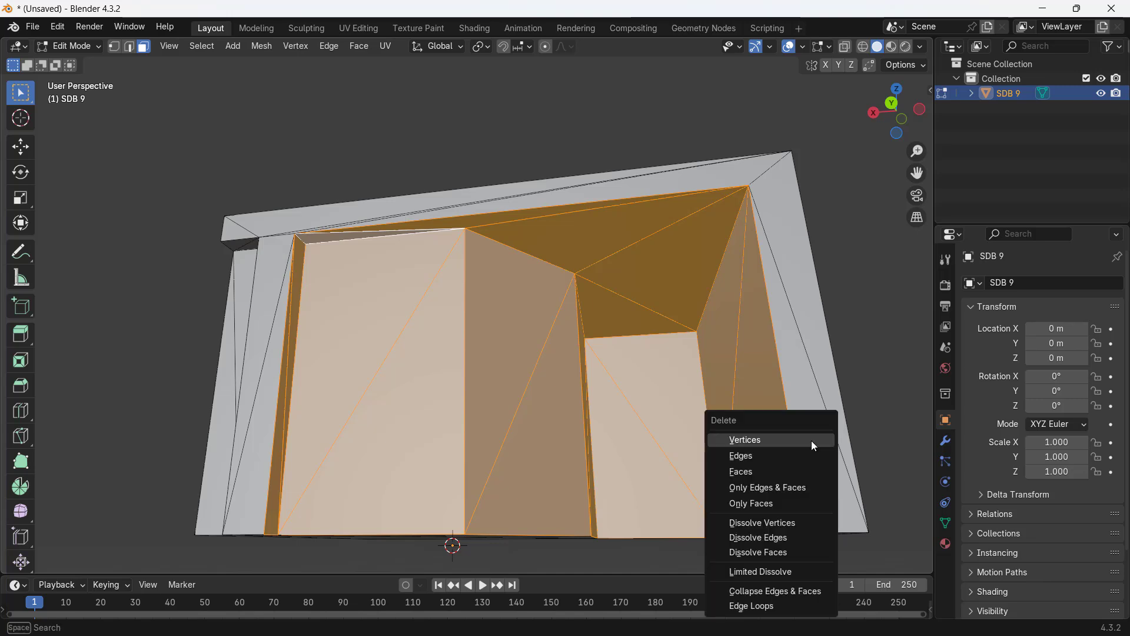
click(744, 472)
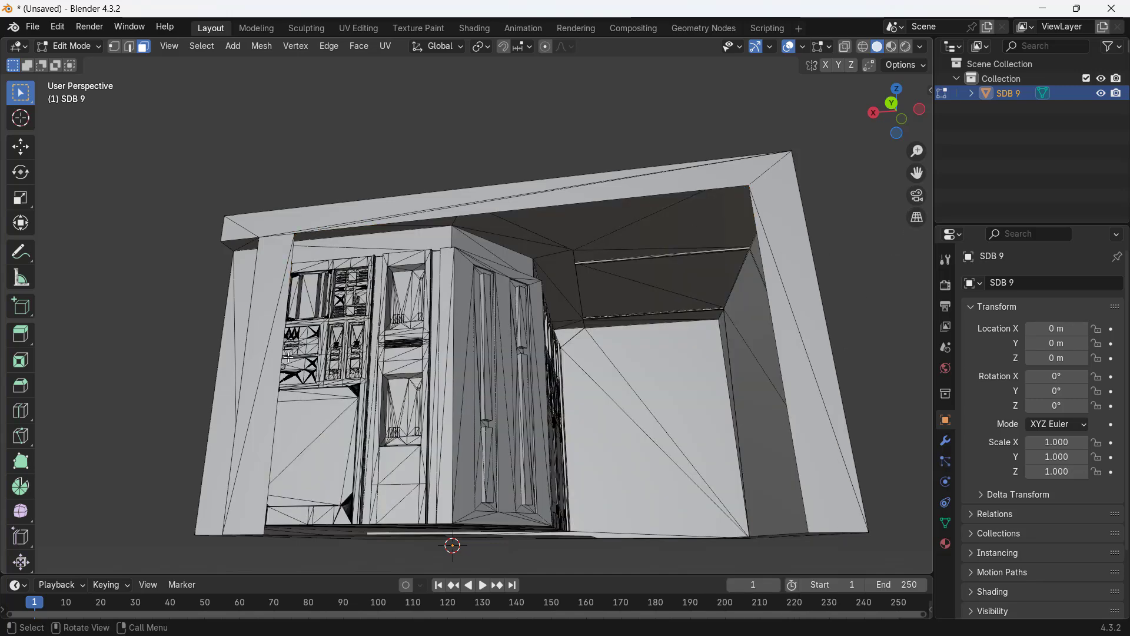
Fill SDB 9's open back with a single face spanning the four inner corner vertices of the frame.
middle_drag(911, 307, 870, 299)
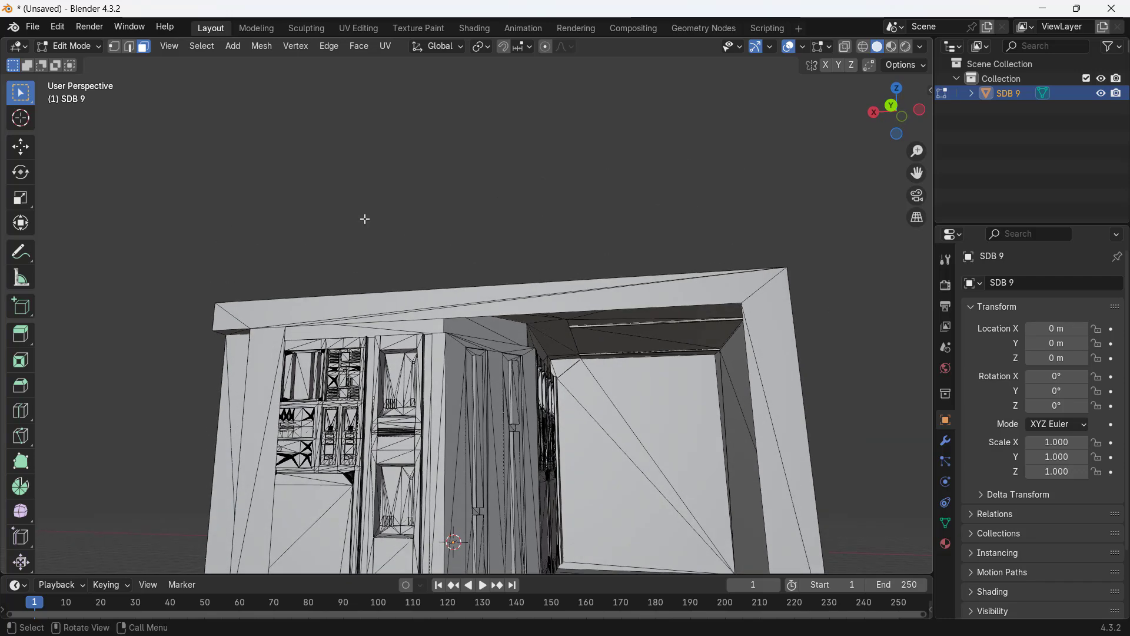
click(115, 46)
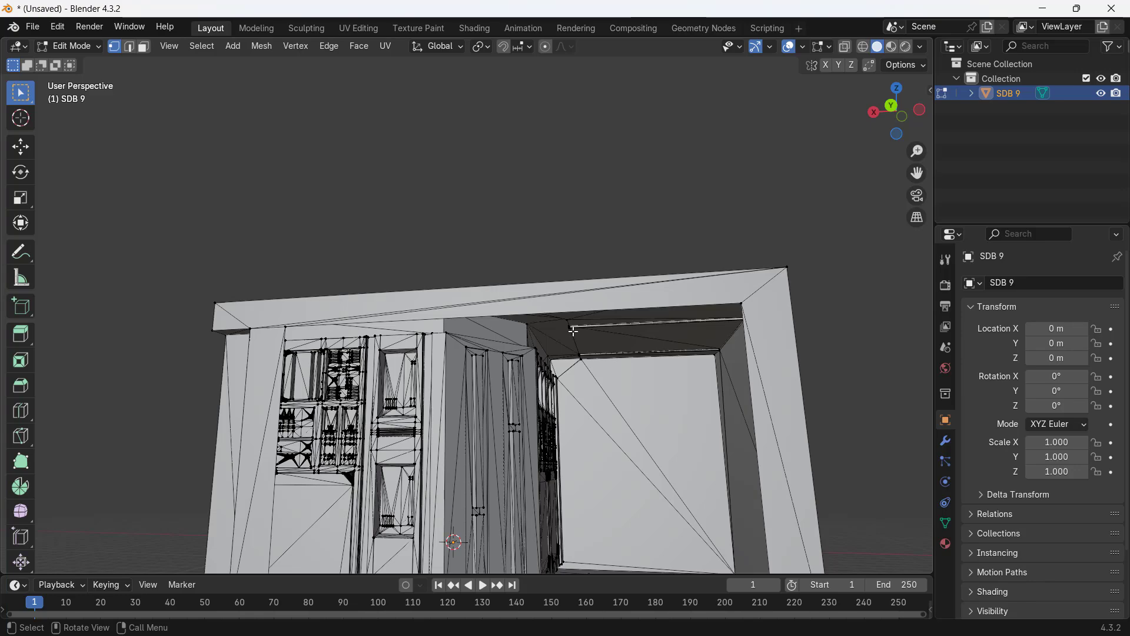
middle_drag(573, 328, 657, 471)
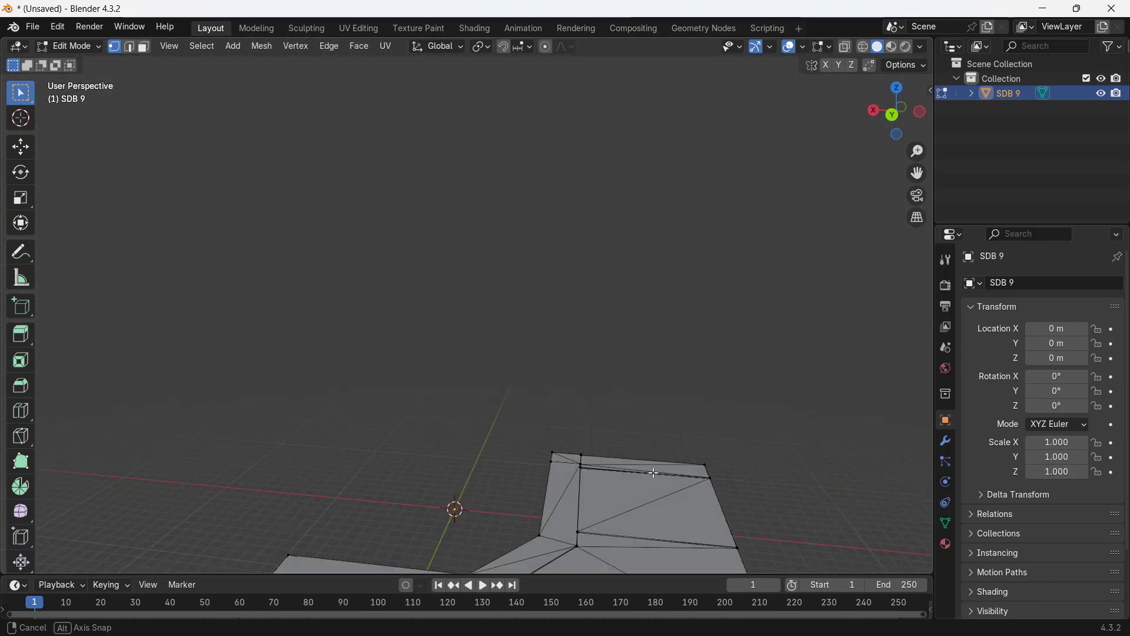
middle_drag(755, 485, 730, 516)
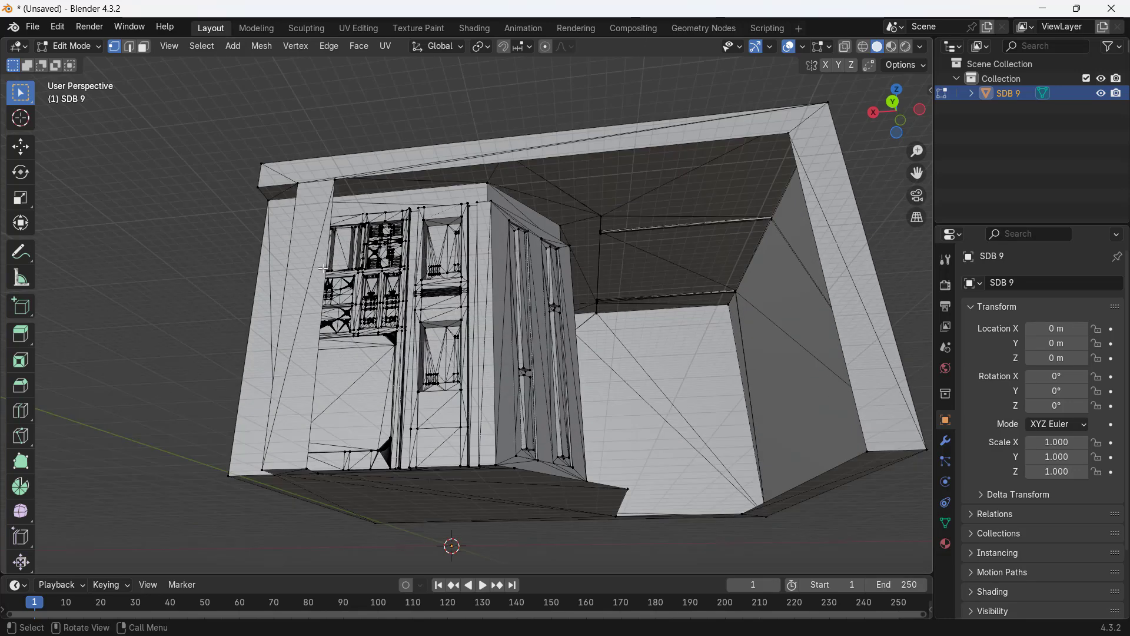
click(336, 179)
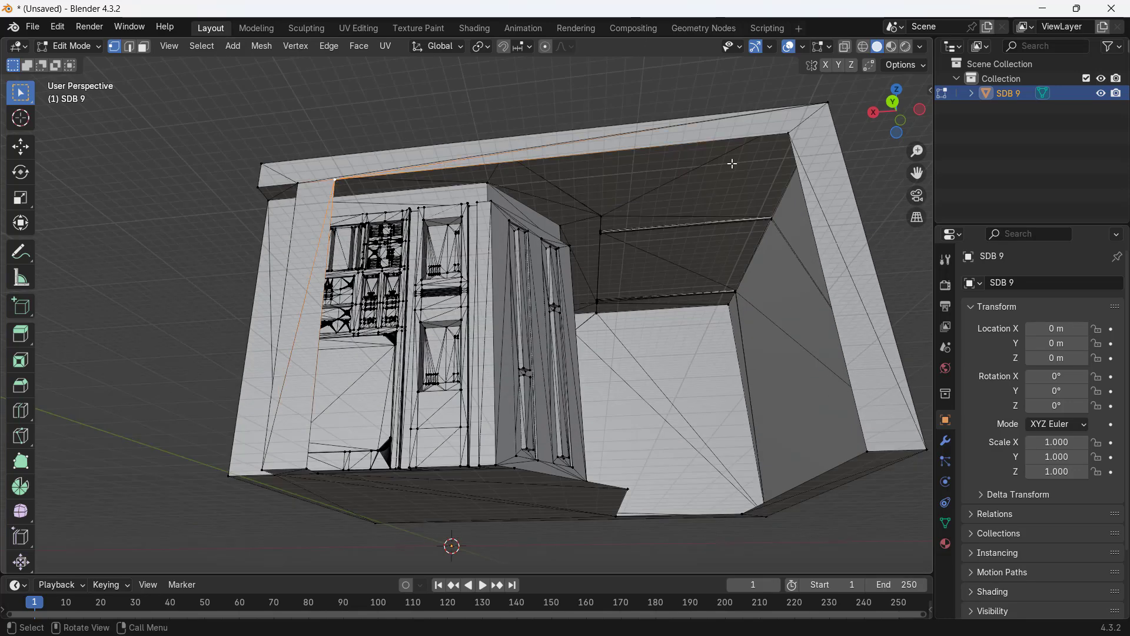
shift+click(790, 135)
shift+click(868, 452)
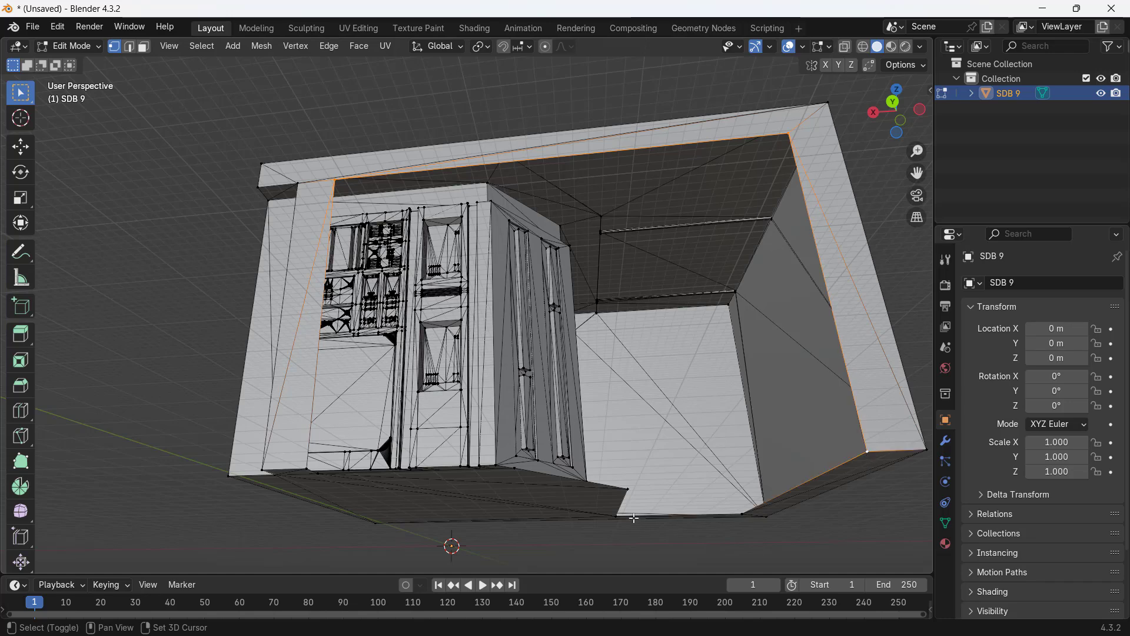
middle_drag(625, 562, 461, 383)
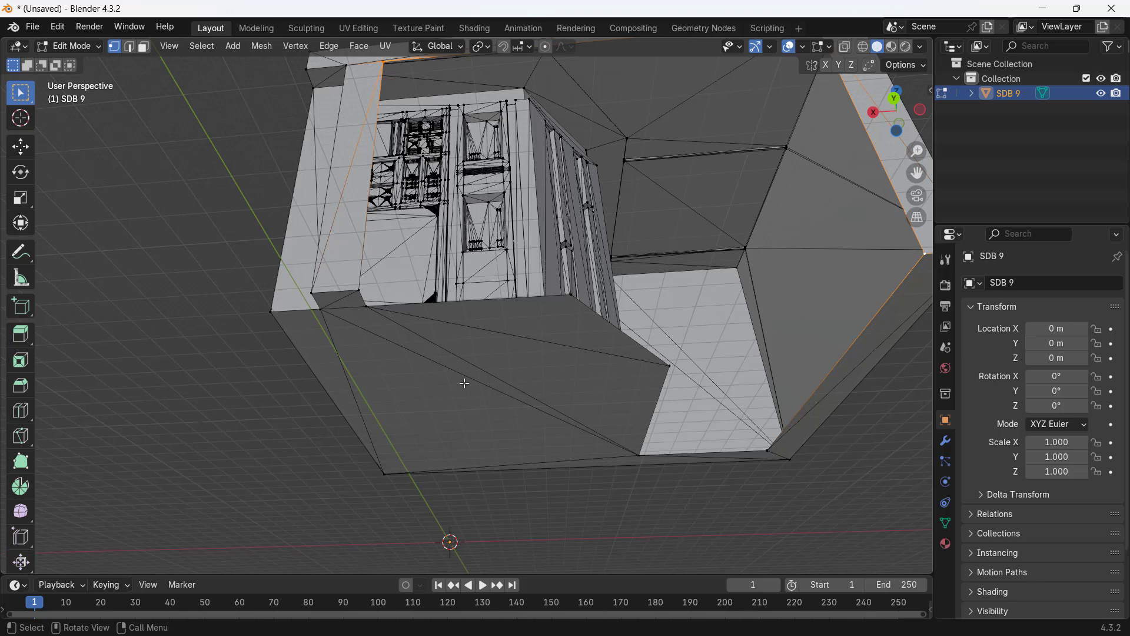
shift+click(361, 289)
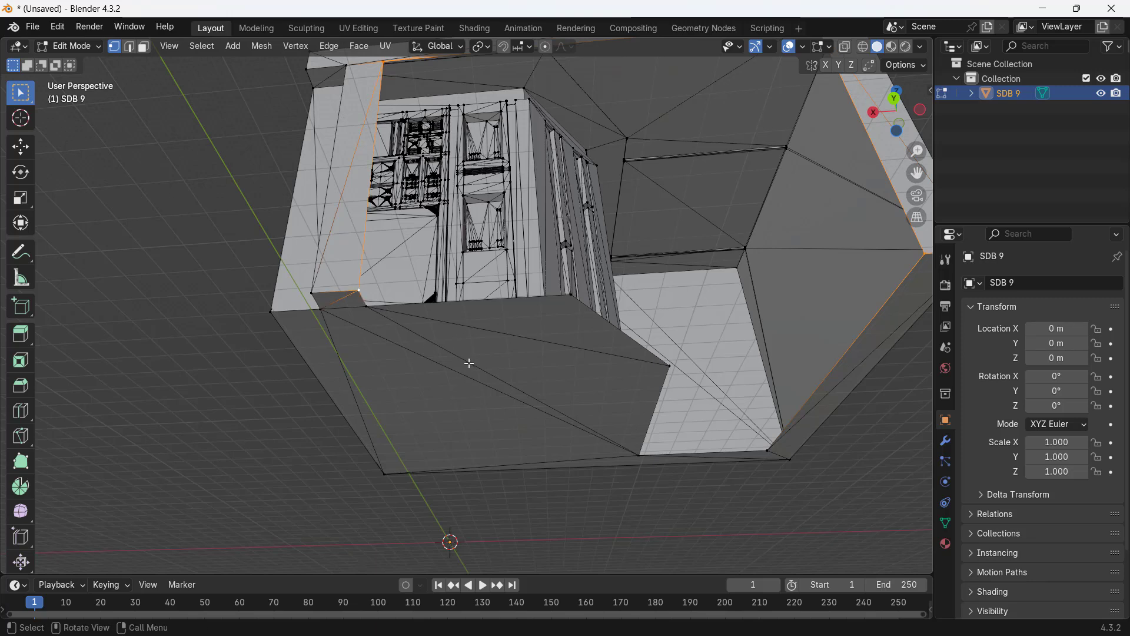
key(f)
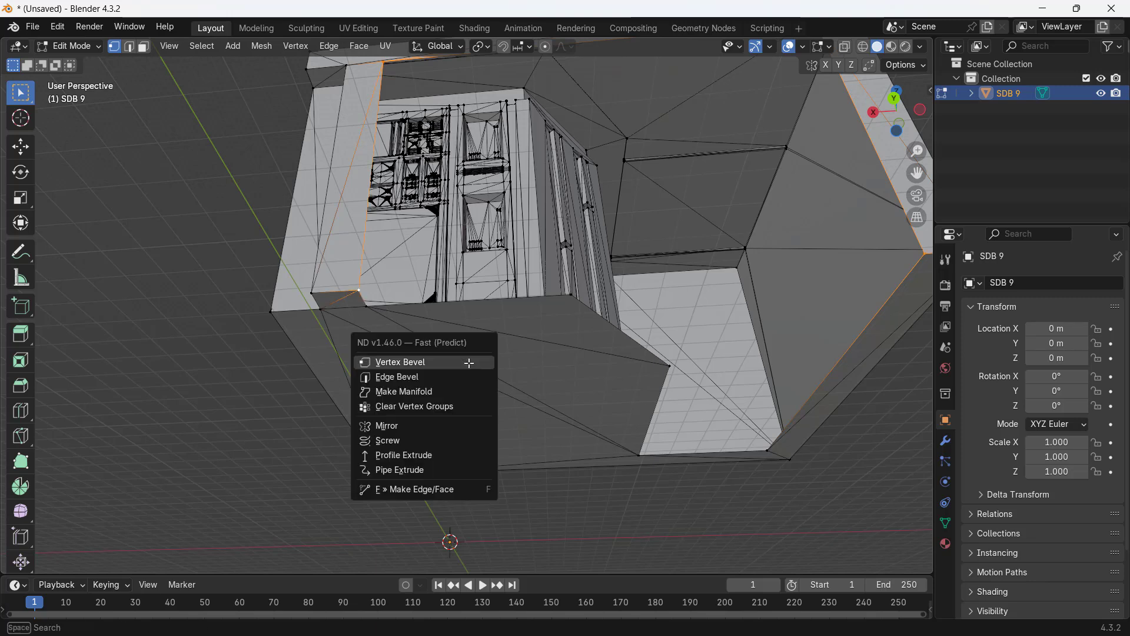
key(f)
middle_drag(553, 492, 648, 394)
click(362, 191)
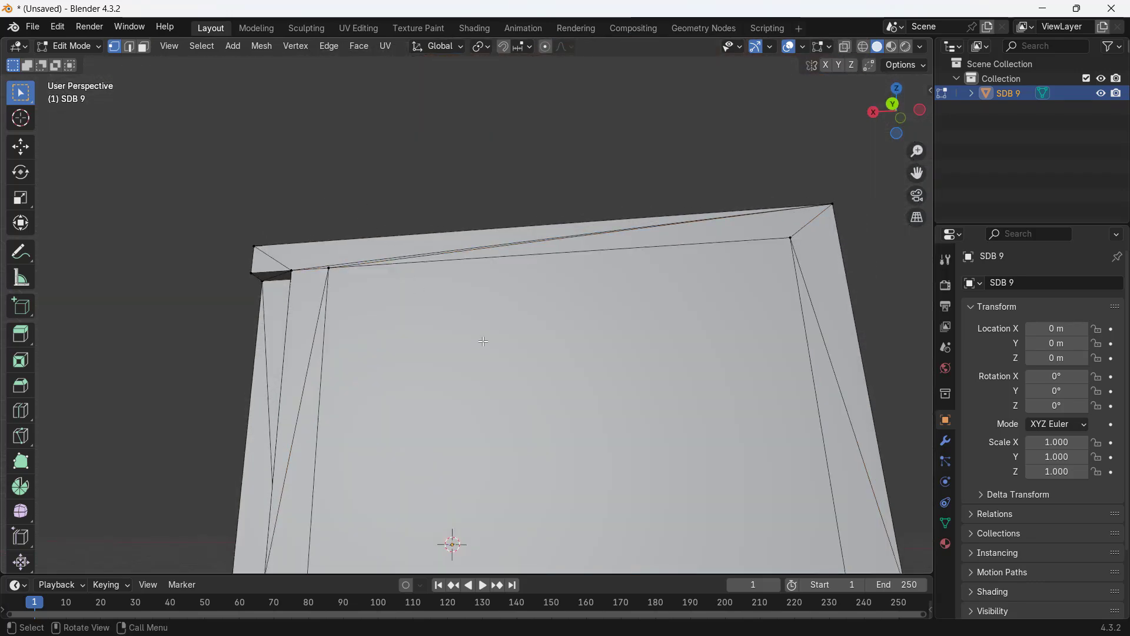
Delete the faces lining the narrow corner notch beside the end support, including the small faces under its overhang.
middle_drag(836, 341, 818, 356)
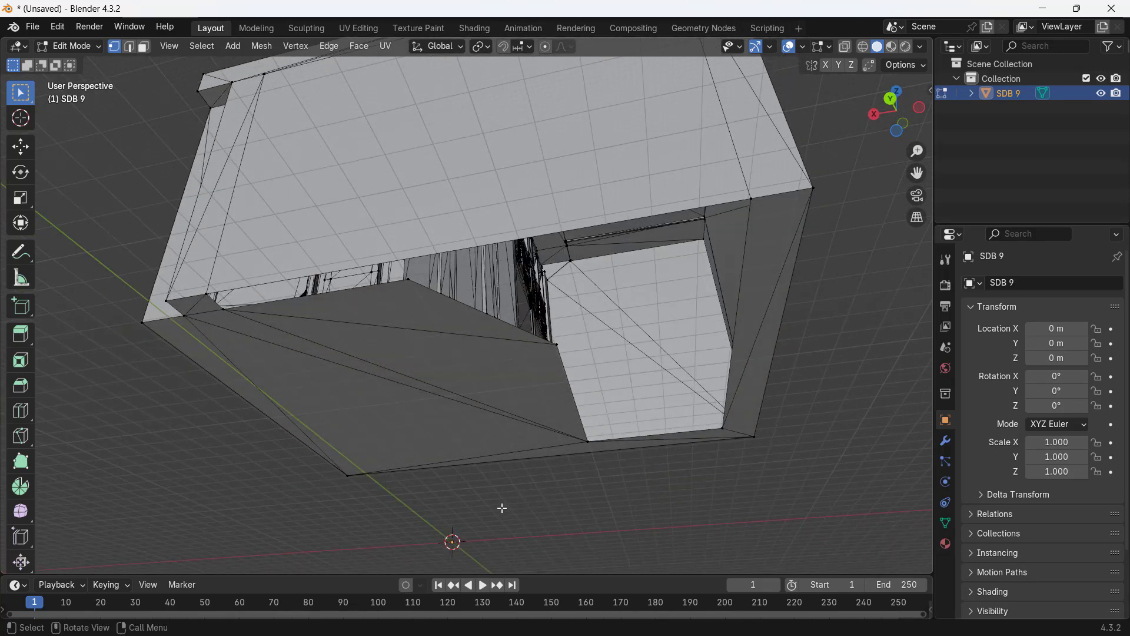
middle_drag(502, 509, 580, 526)
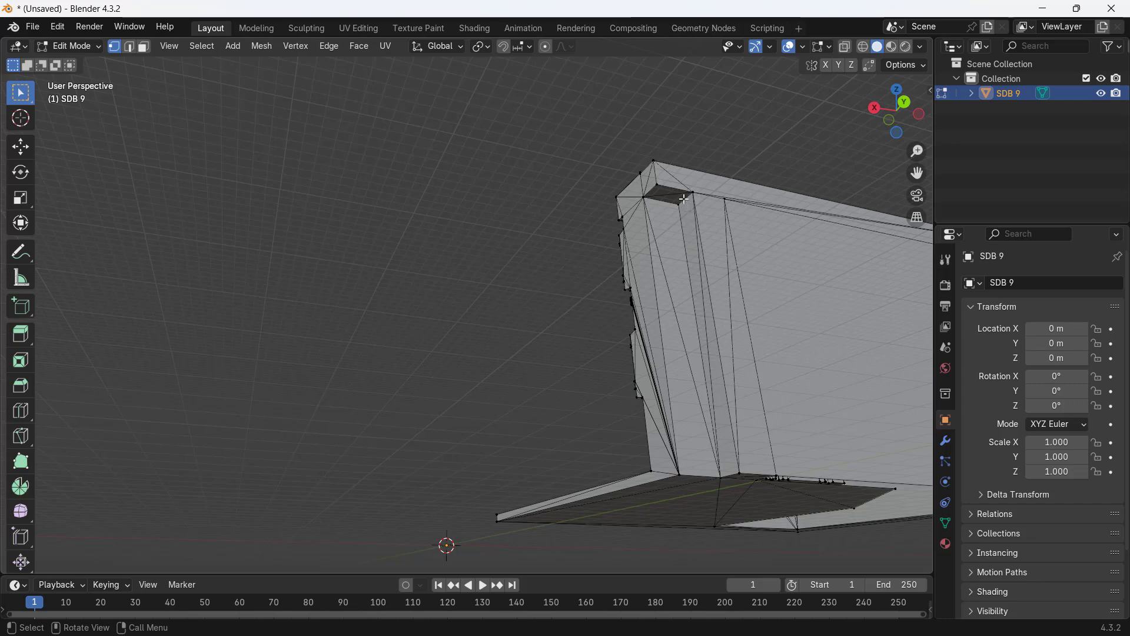
click(144, 47)
click(662, 222)
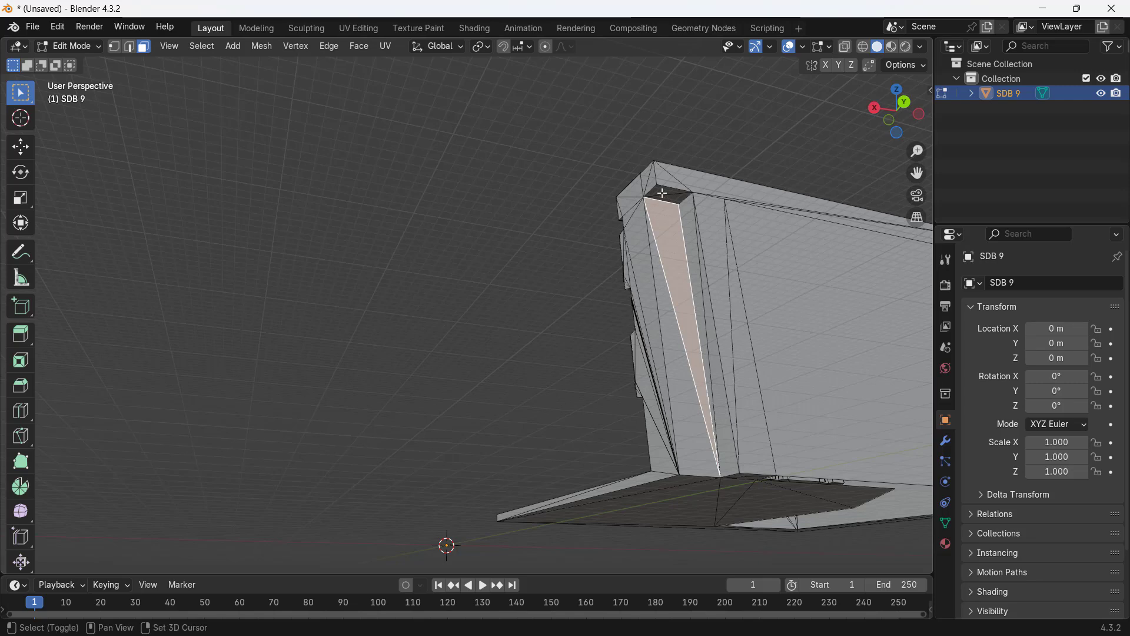
shift+click(673, 199)
shift+click(688, 213)
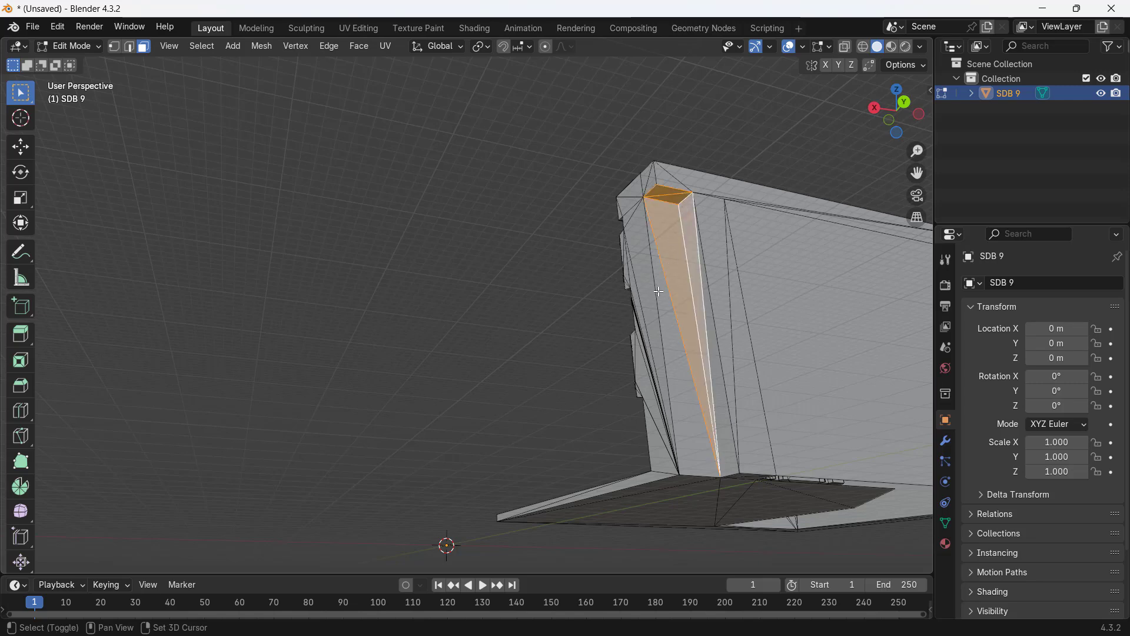
shift+click(683, 292)
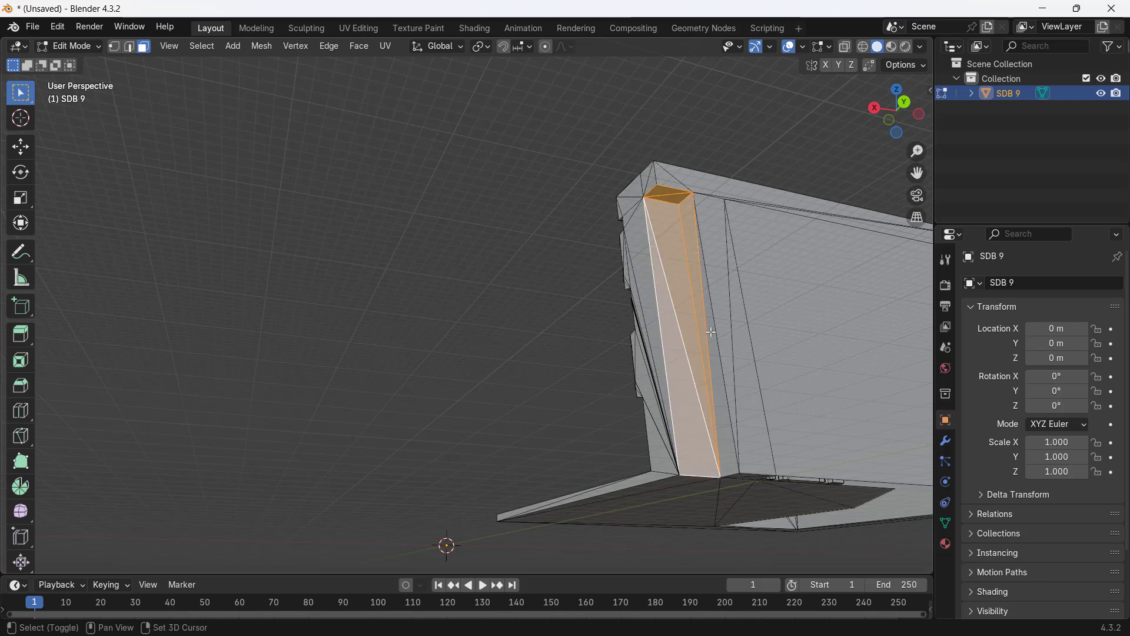
shift+click(715, 336)
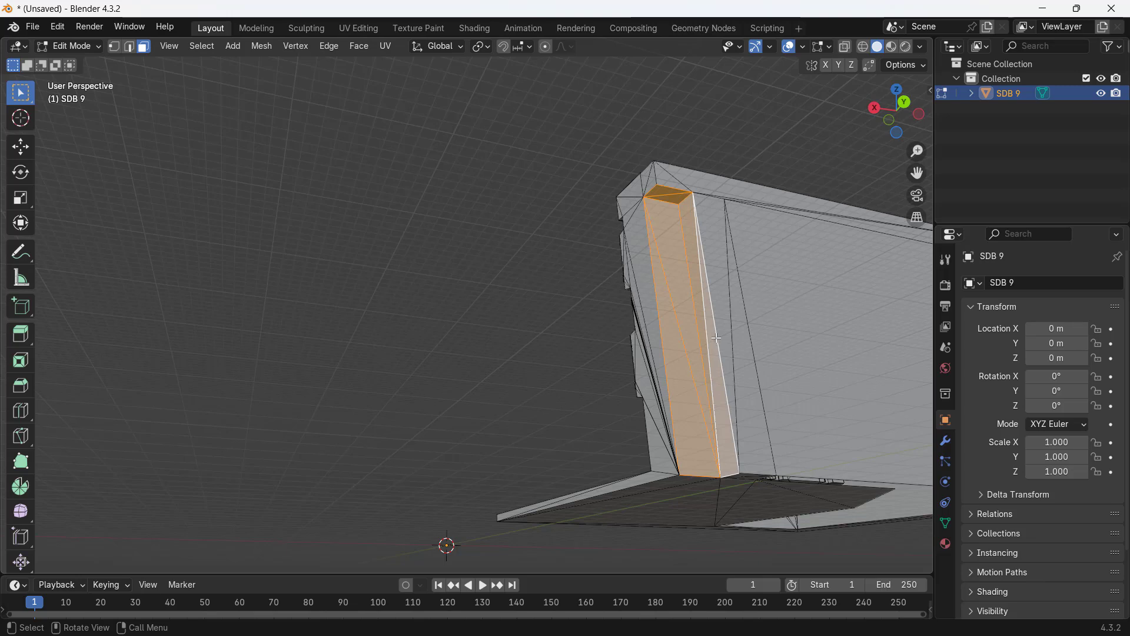
key(x)
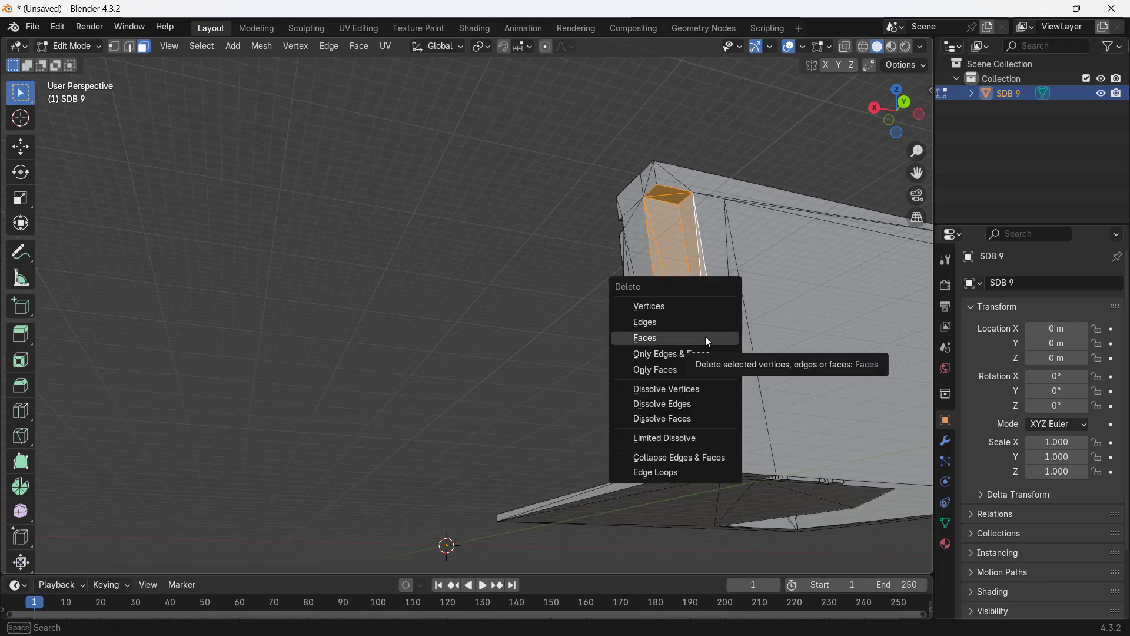
click(708, 339)
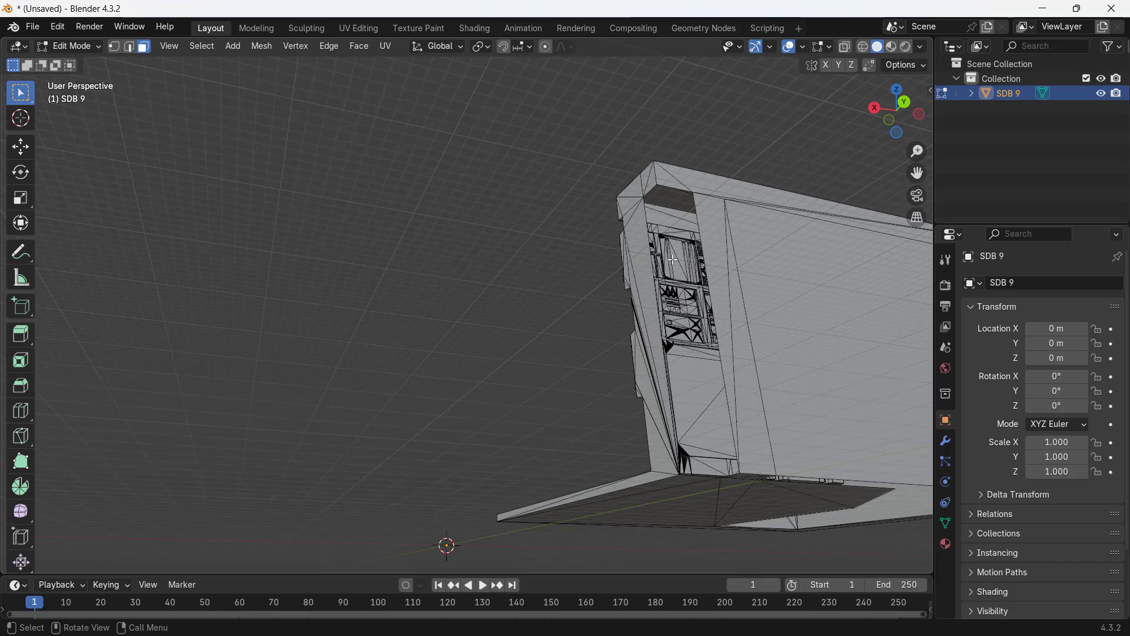
Extrude the overhang's inner corner vertex above the opened notch straight down along Z to about -3.25 m.
middle_drag(540, 381, 505, 381)
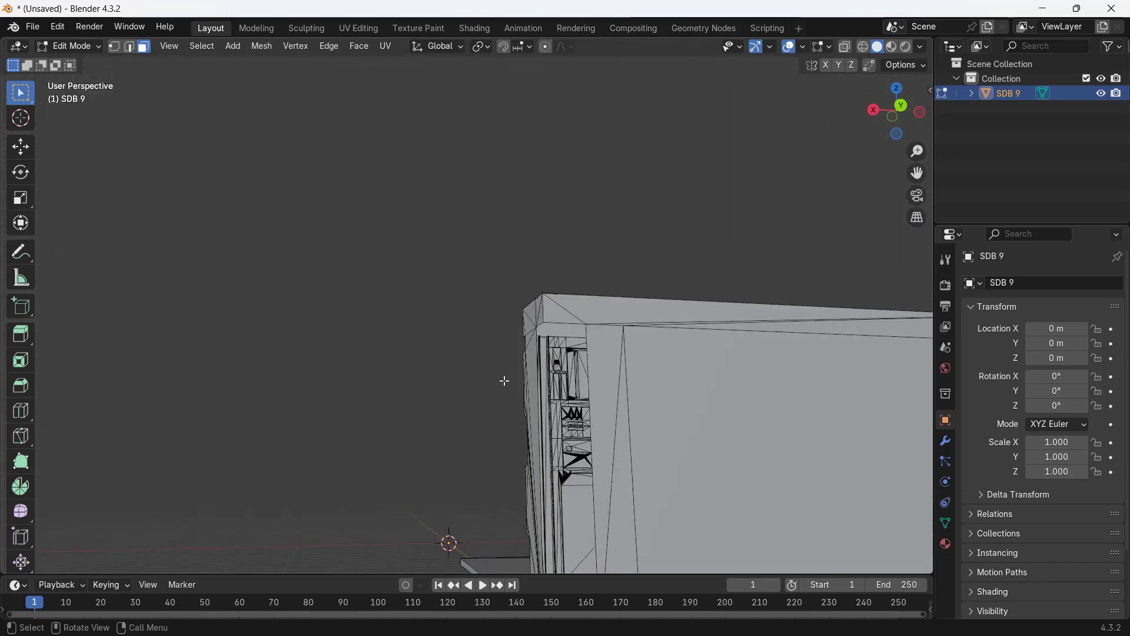
click(113, 47)
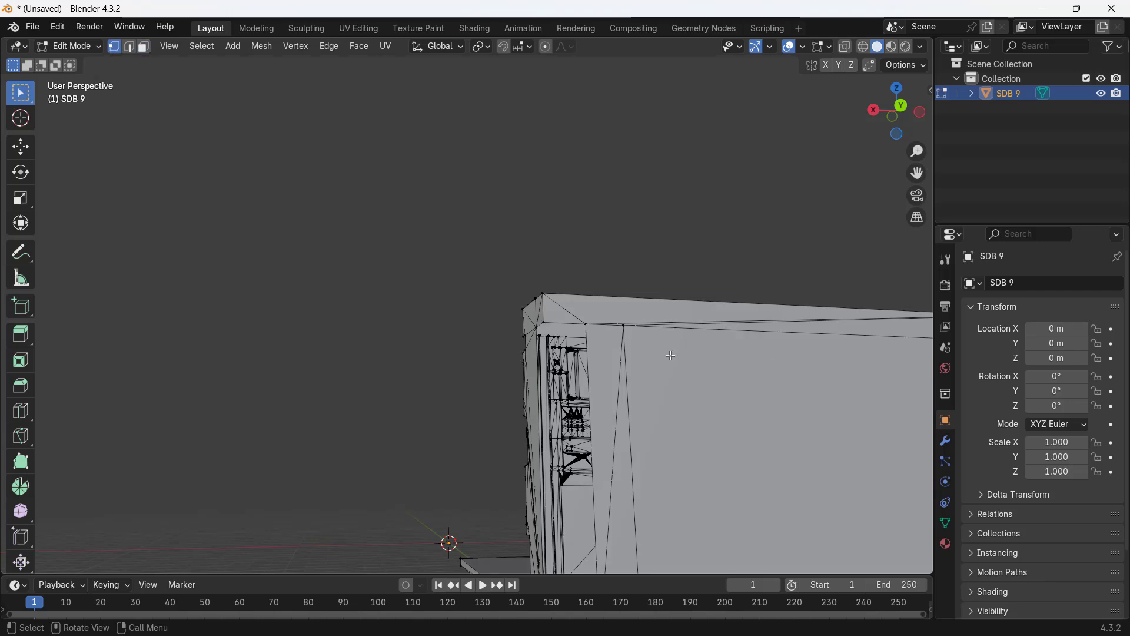
middle_drag(600, 217, 606, 209)
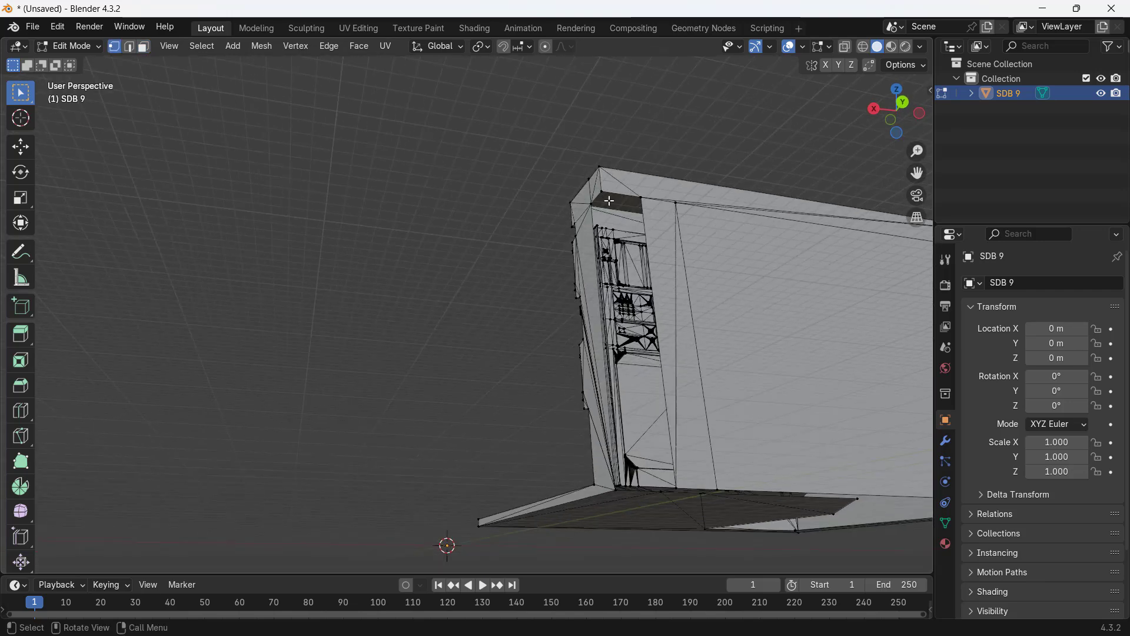
middle_drag(535, 451, 519, 423)
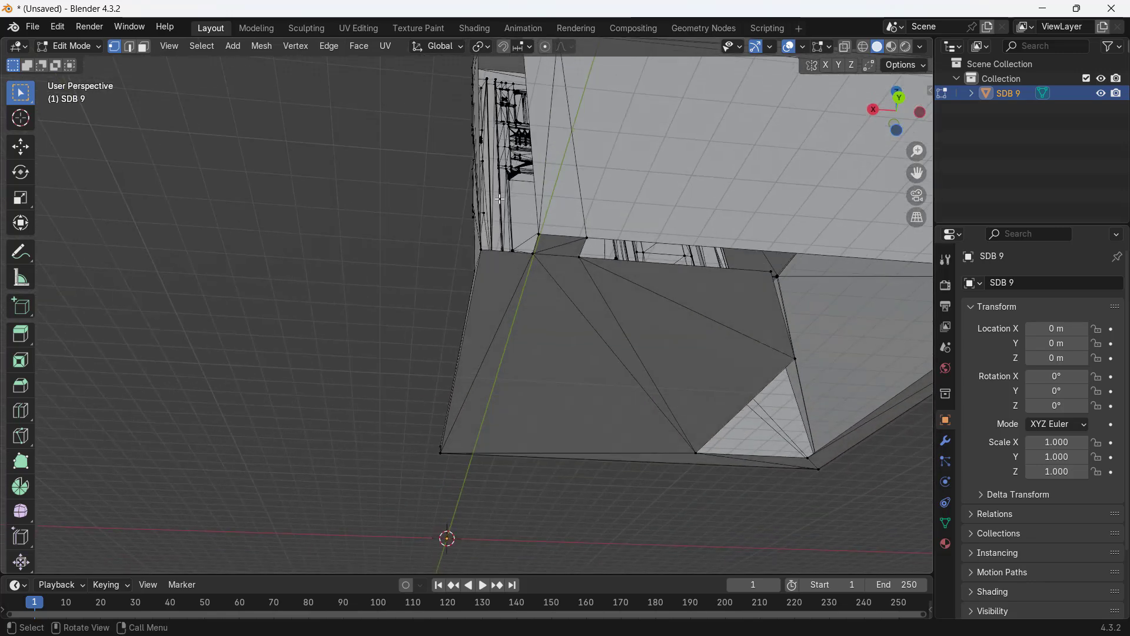
middle_drag(484, 187, 503, 207)
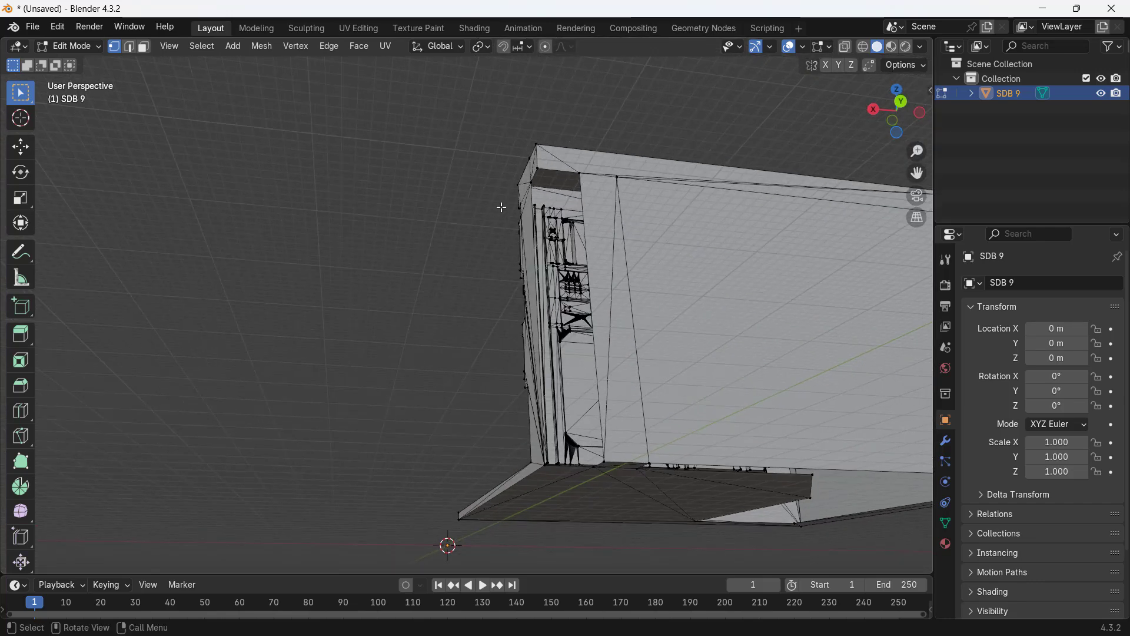
click(538, 170)
scroll(543, 178, down, 2)
key(g)
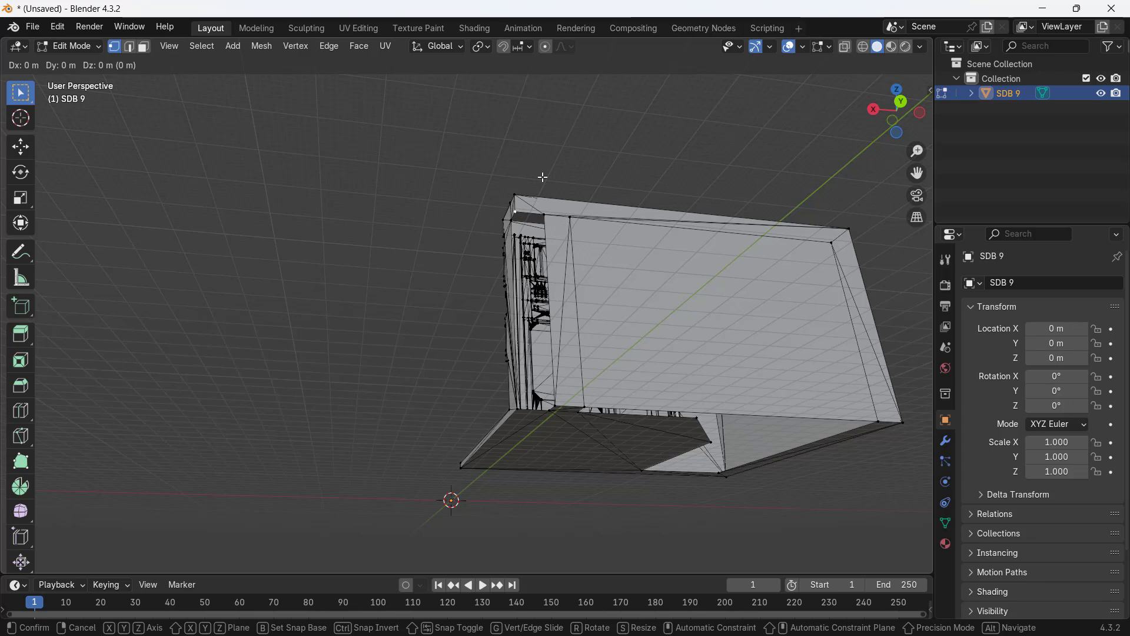
key(z)
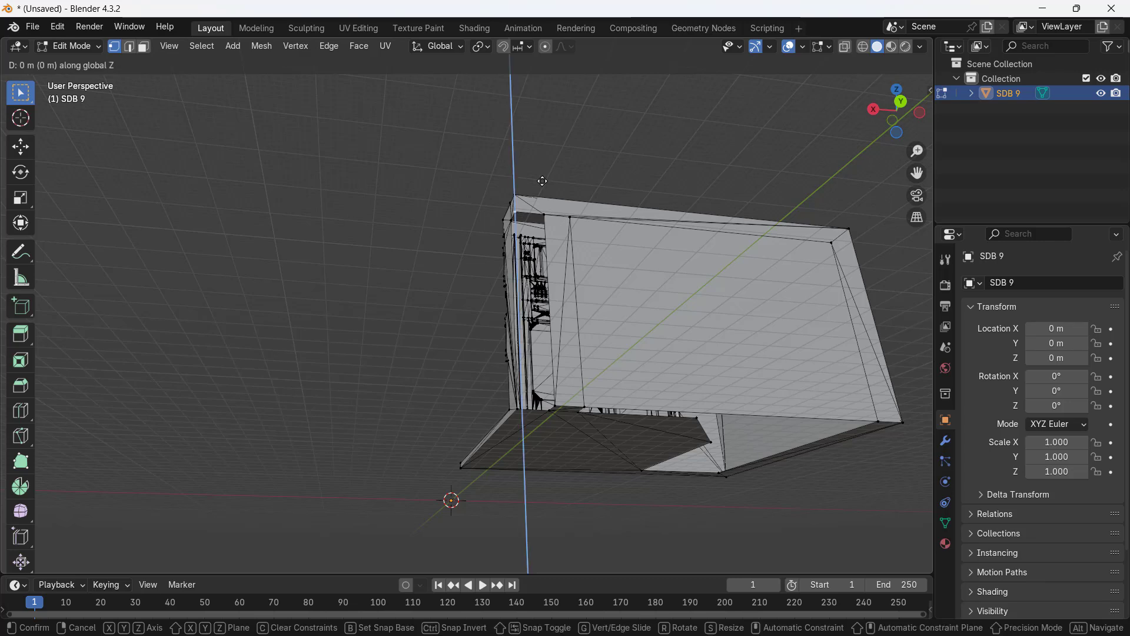
click(545, 385)
Copy the Z coordinate of the back support's lower corner vertex to the extruded vertex, setting its Z to 3.175 m.
middle_drag(371, 383, 254, 227)
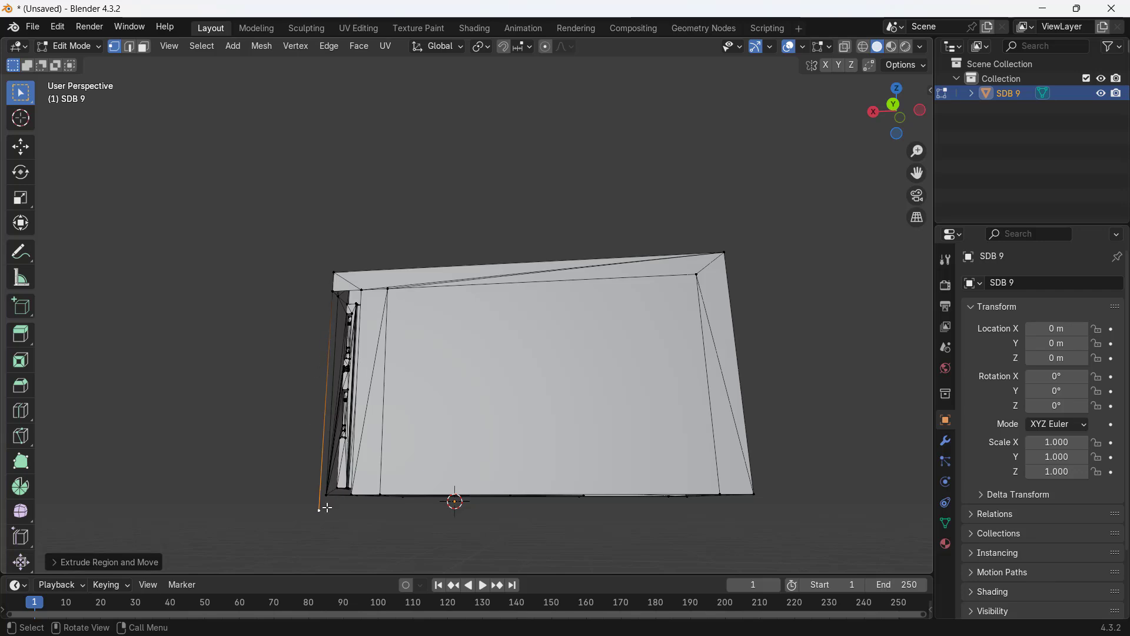
middle_drag(355, 520, 416, 520)
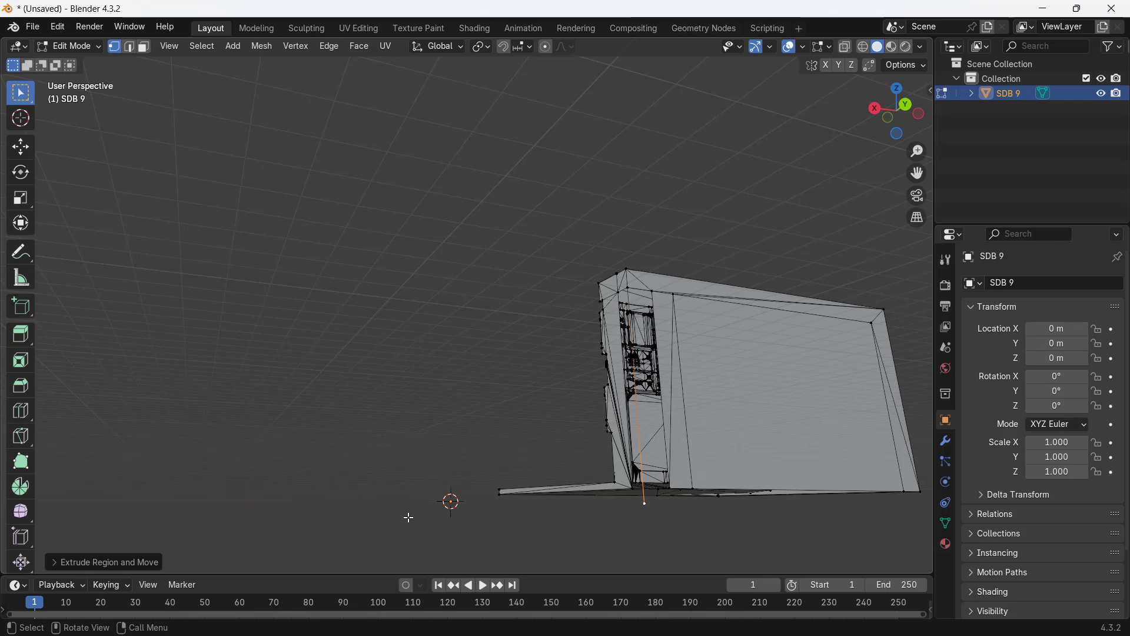
click(671, 489)
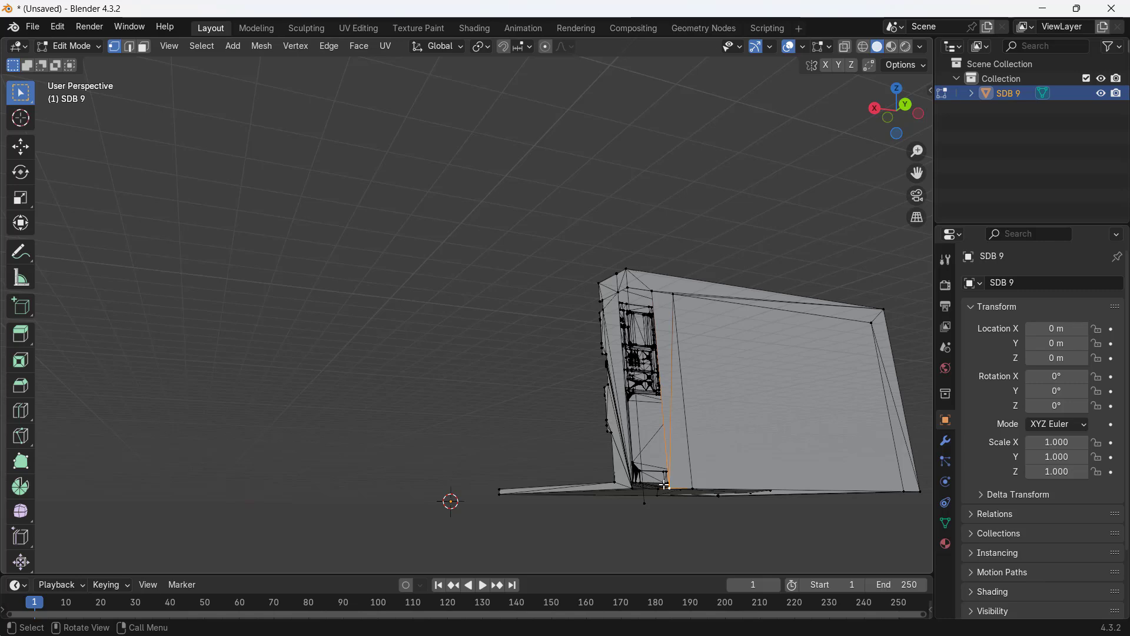
key(n)
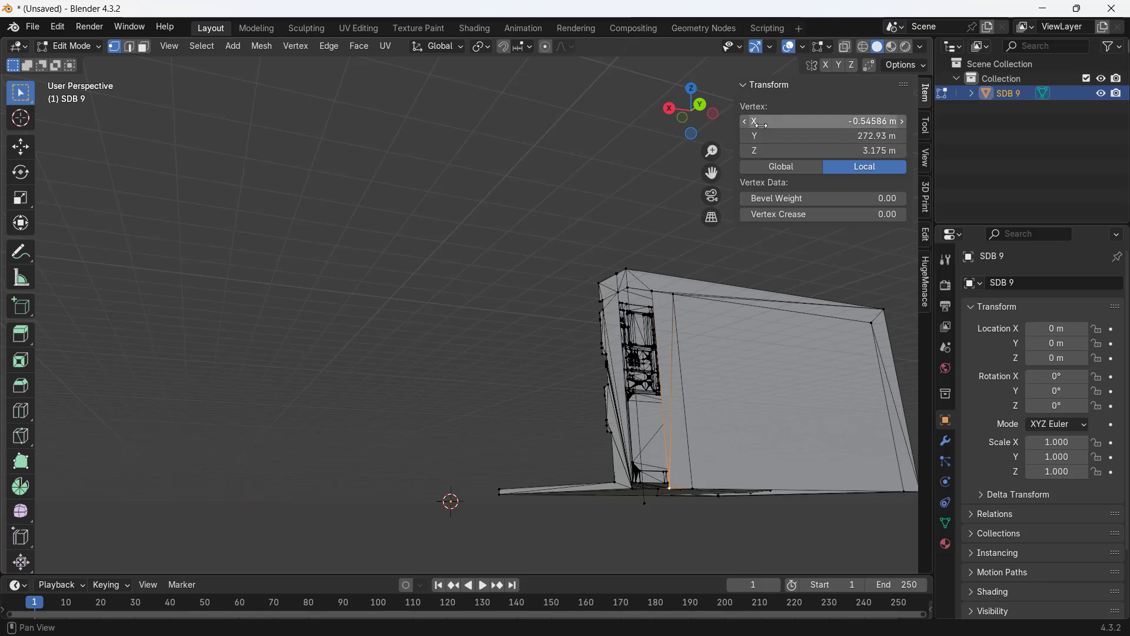
click(770, 149)
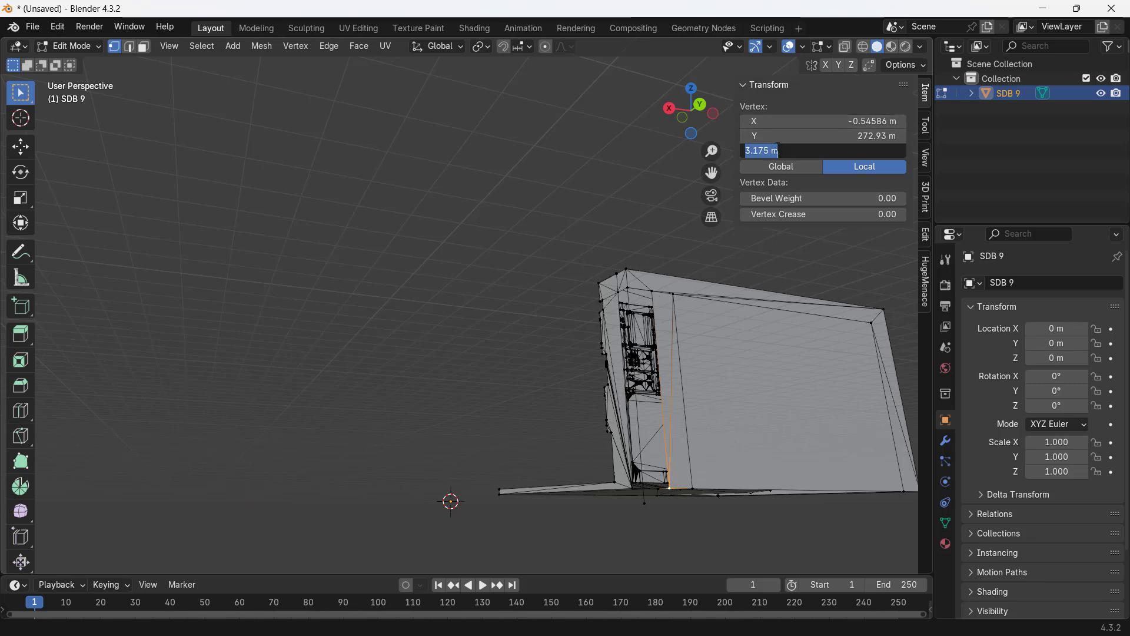
drag(778, 151, 723, 149)
key(Escape)
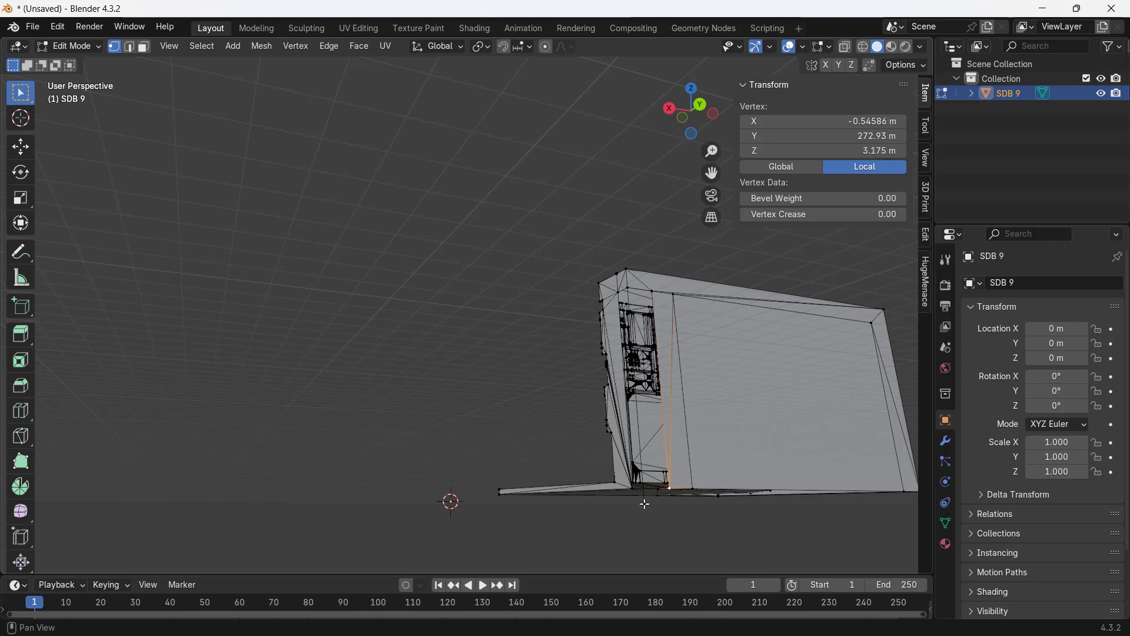
click(650, 507)
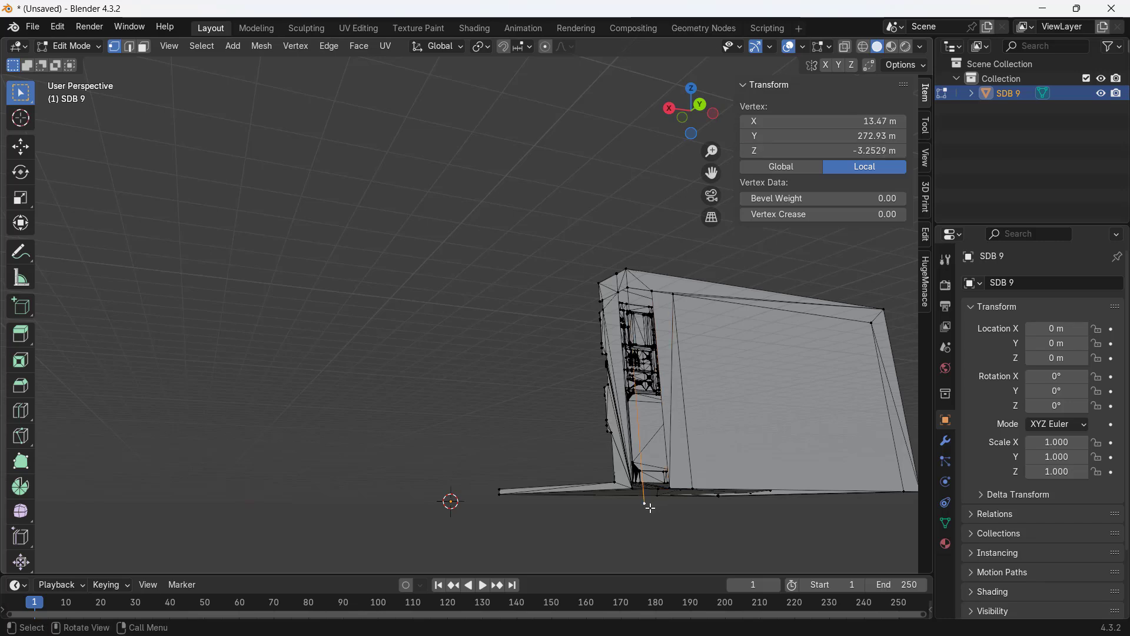
click(771, 149)
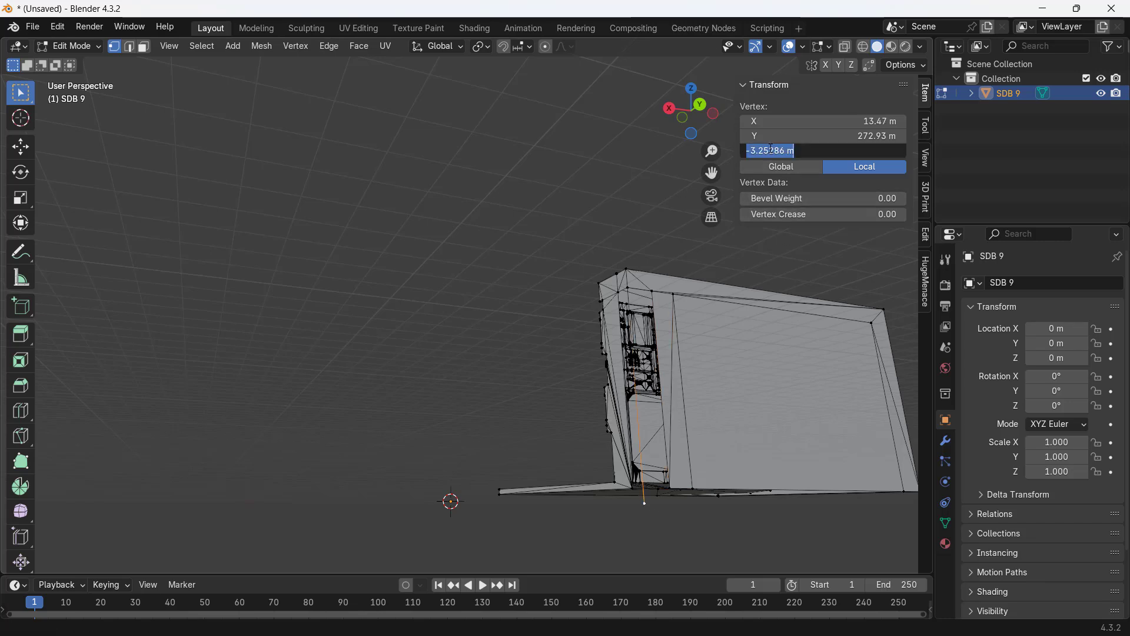
text(3.175 m)
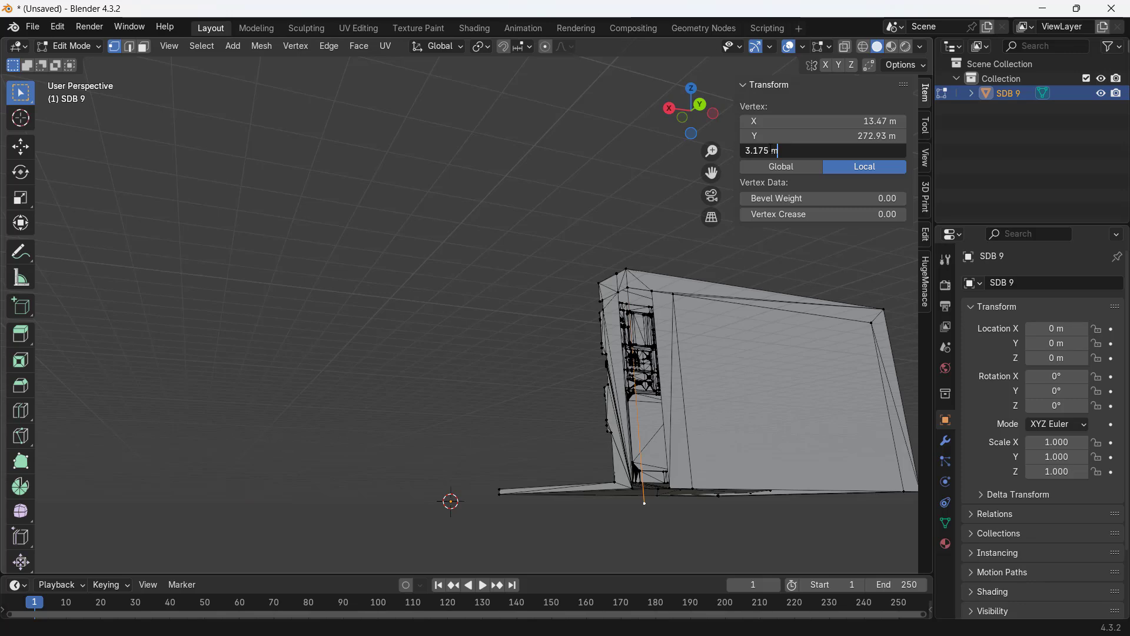
key(Return)
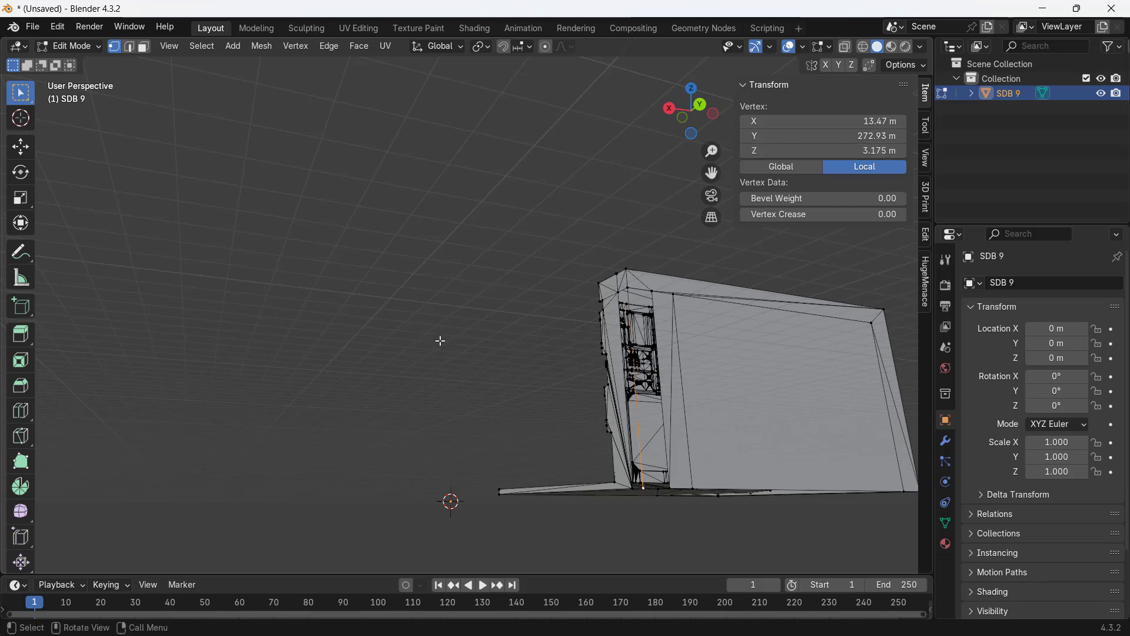
Fill the gap in the back beside the end corner with a tall narrow face spanning its four corner vertices.
middle_drag(442, 341, 418, 306)
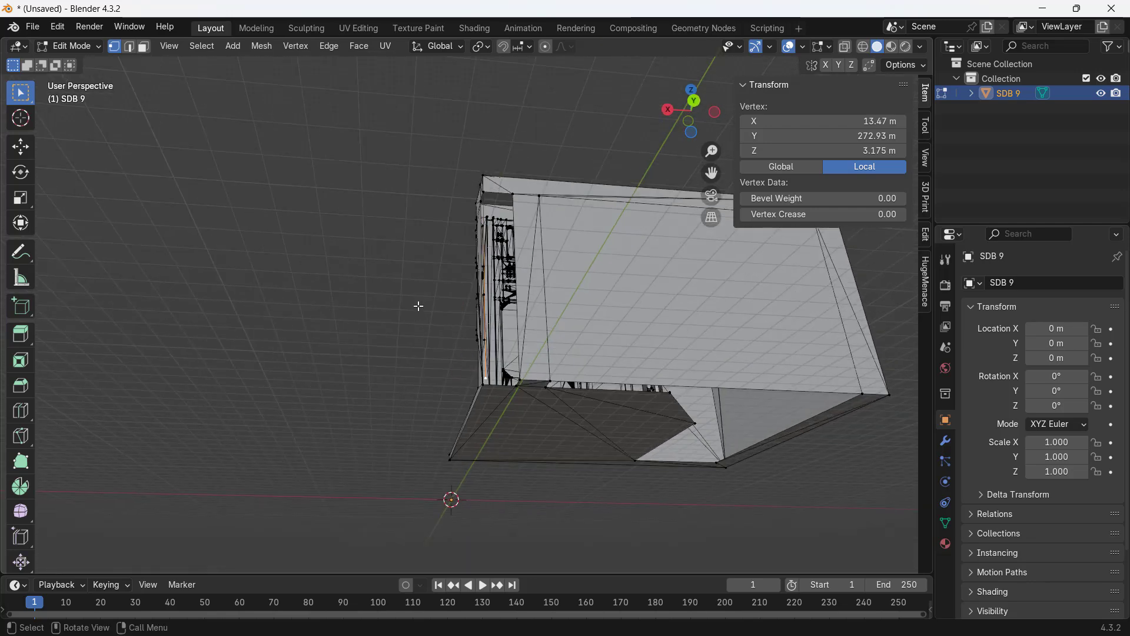
click(498, 193)
shift+click(513, 194)
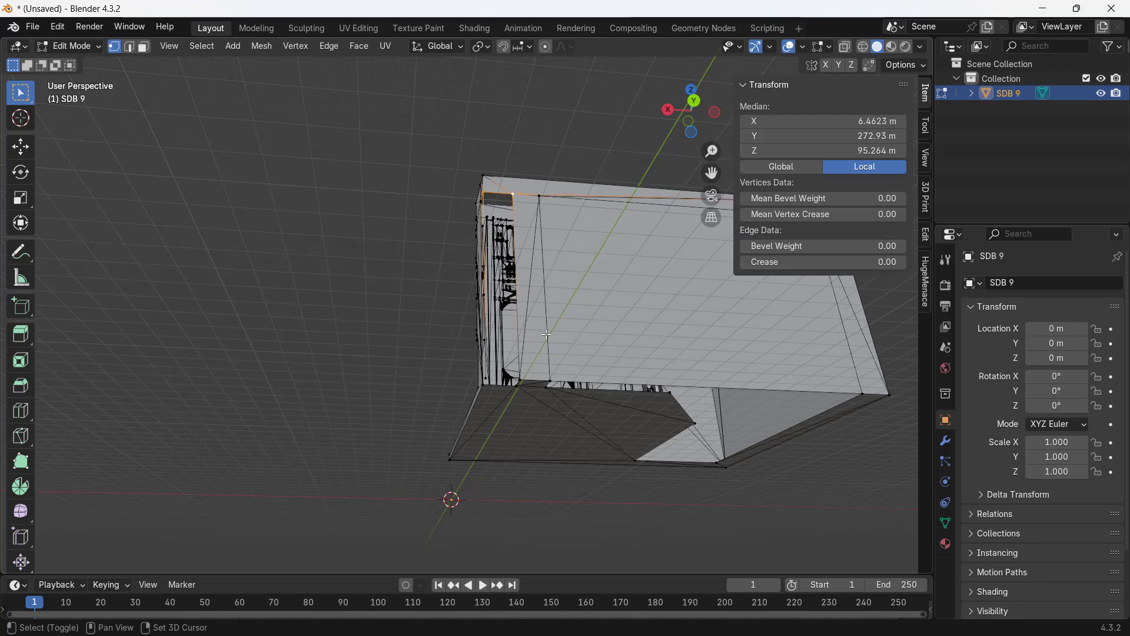
shift+click(521, 380)
shift+click(489, 378)
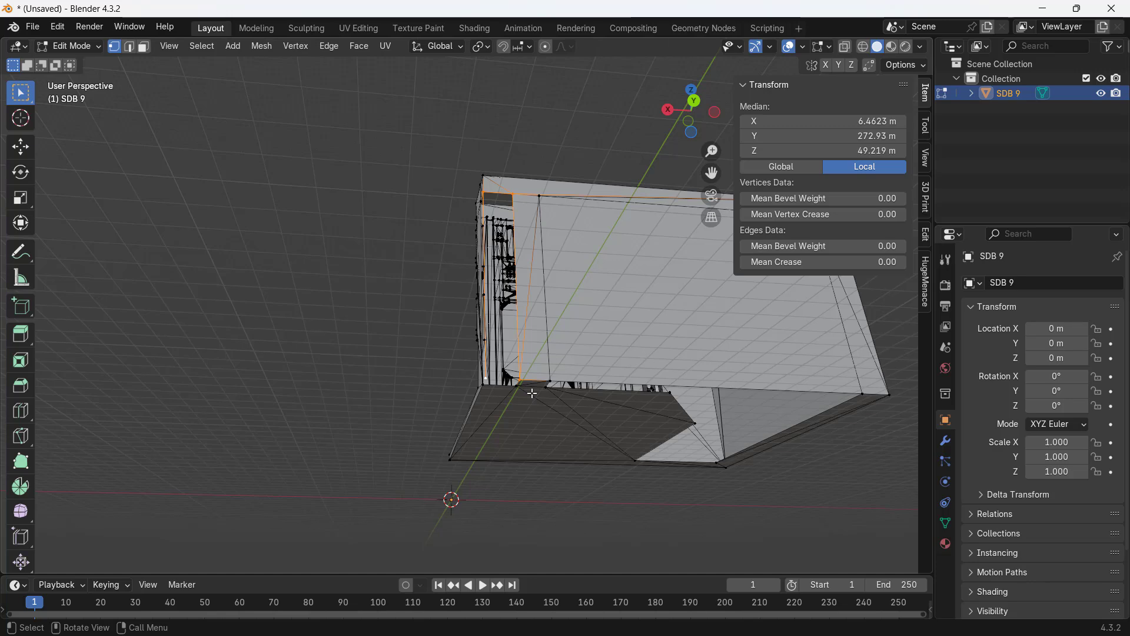
key(f)
click(532, 393)
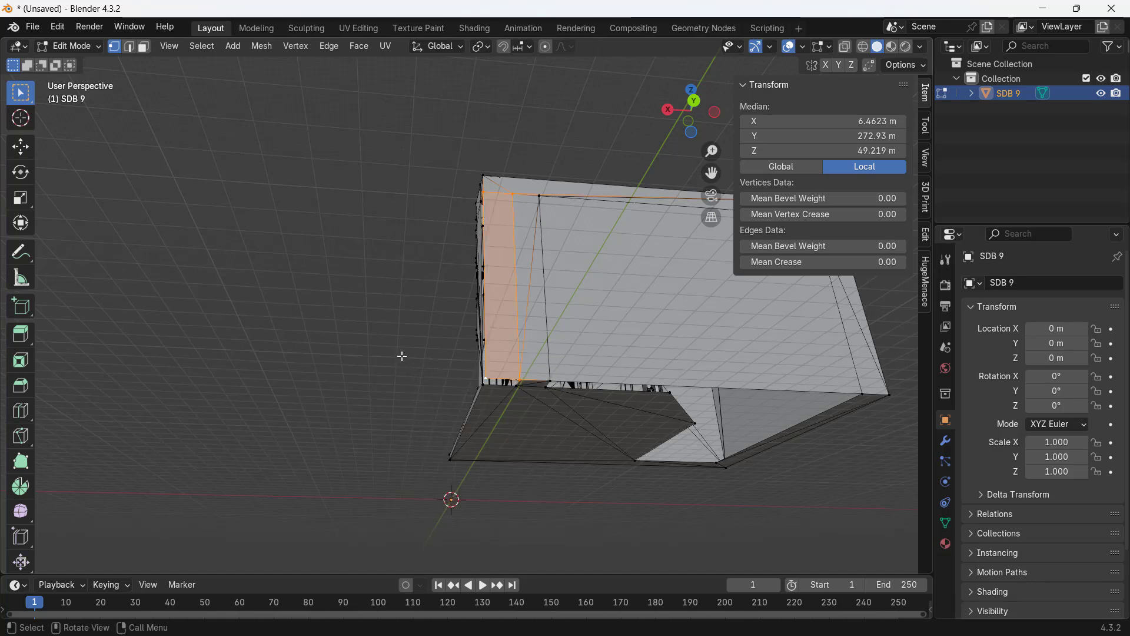
Close the end side of the corner notch with a face spanning its two upper and two lower vertices.
middle_drag(403, 357, 445, 356)
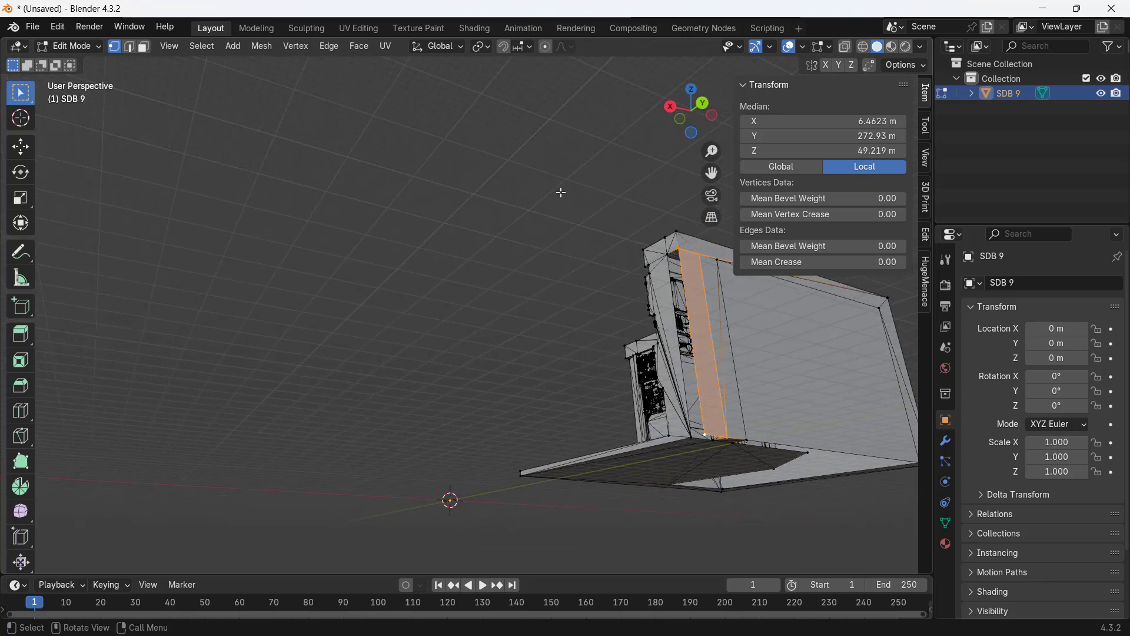
click(666, 253)
shift+click(680, 248)
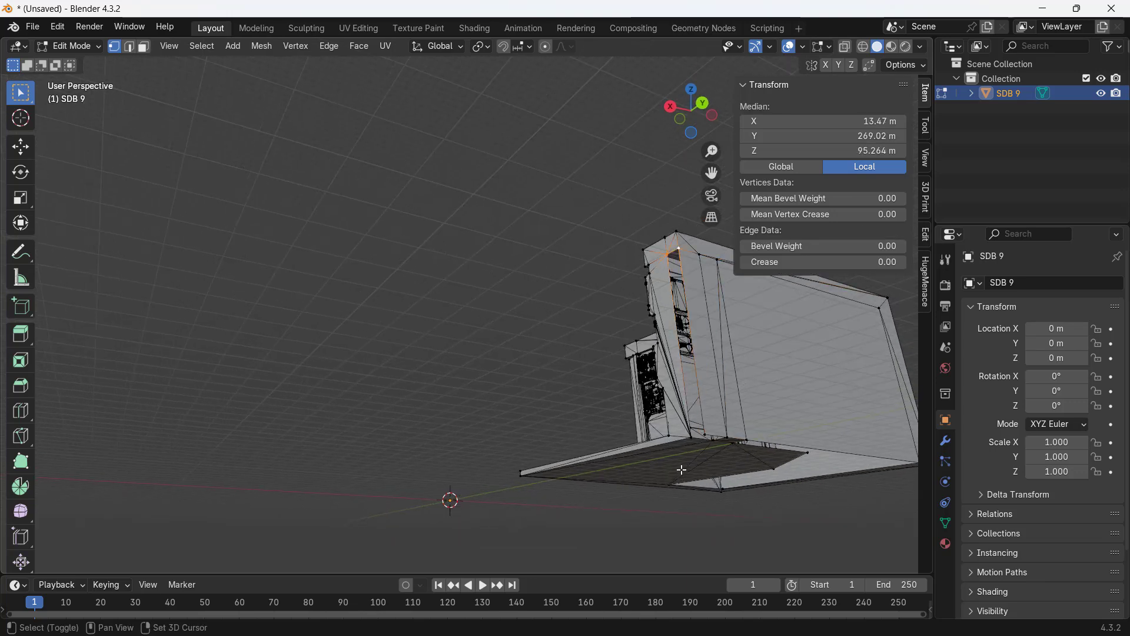
shift+click(704, 434)
shift+click(692, 438)
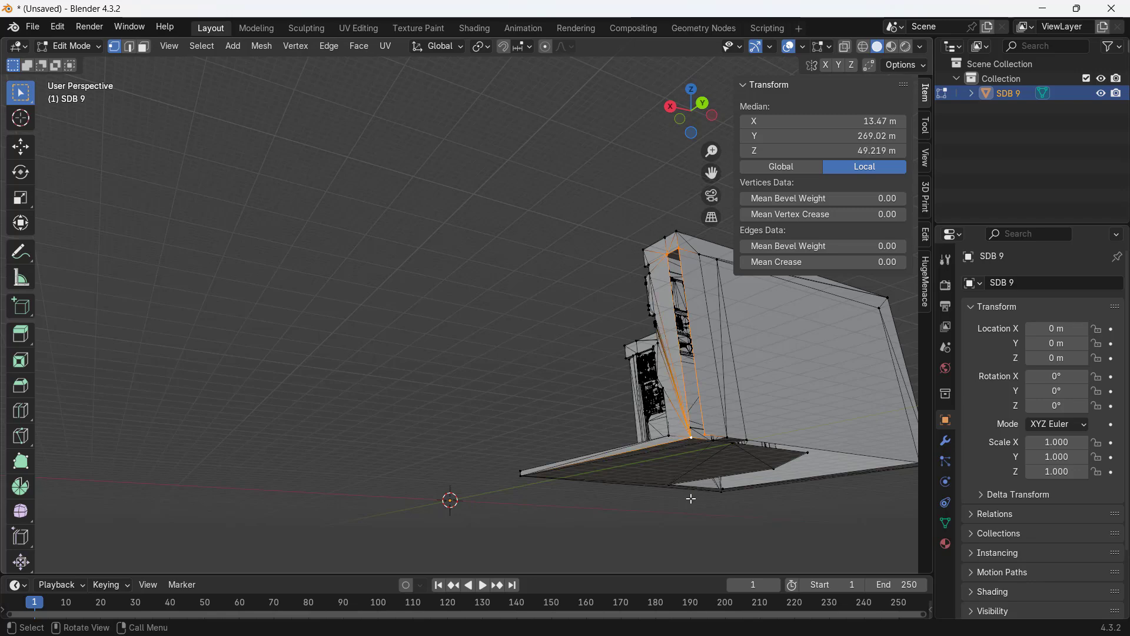
middle_drag(623, 501, 596, 491)
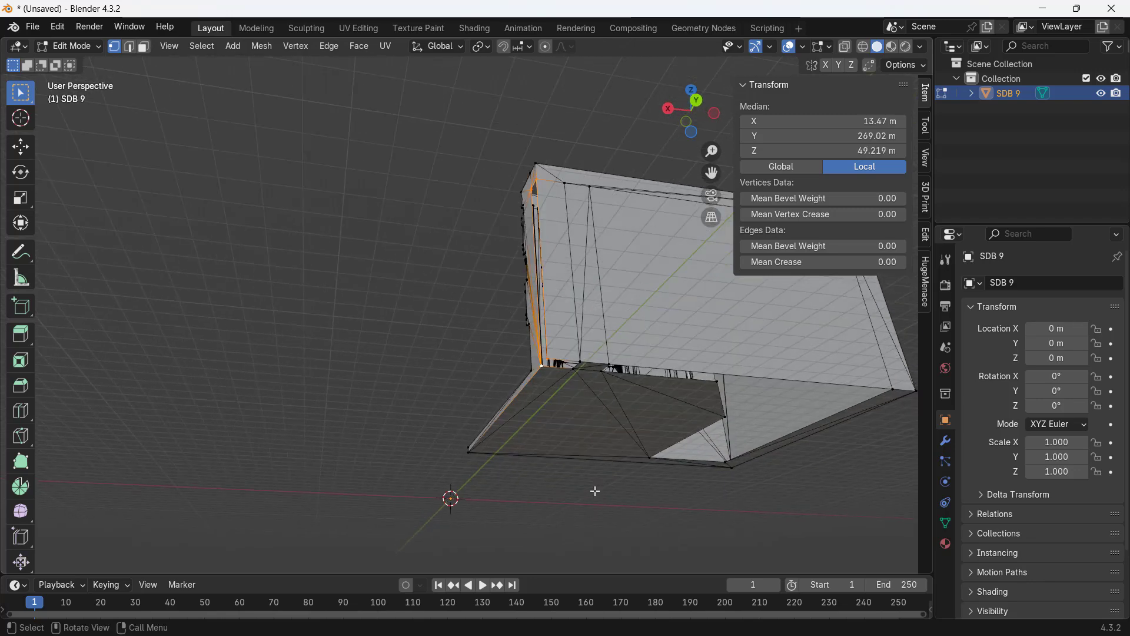
right_click(596, 491)
Fill the underside of the squared-off corner with a face between its four bottom vertices.
middle_drag(429, 390, 423, 369)
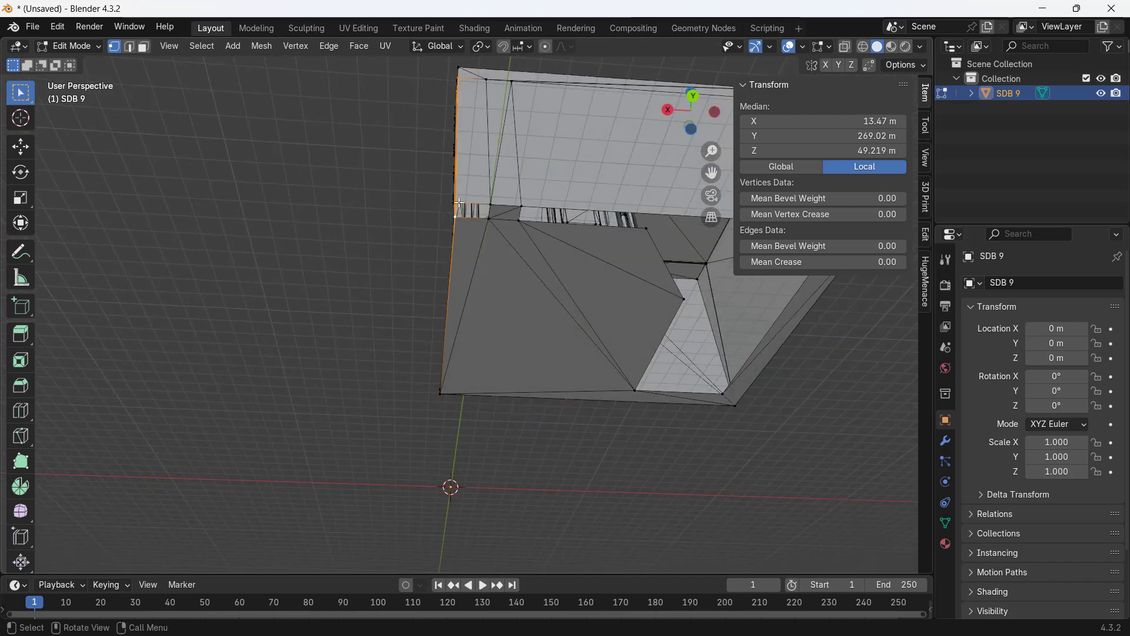
shift+click(459, 206)
shift+click(490, 213)
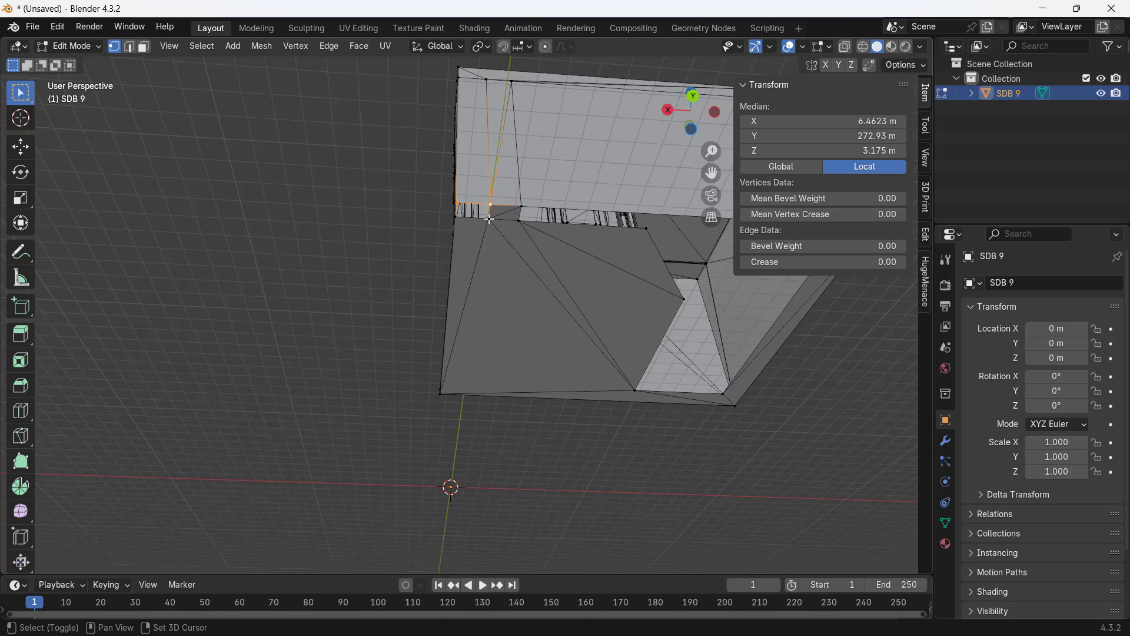
shift+click(458, 218)
right_click(566, 290)
key(Escape)
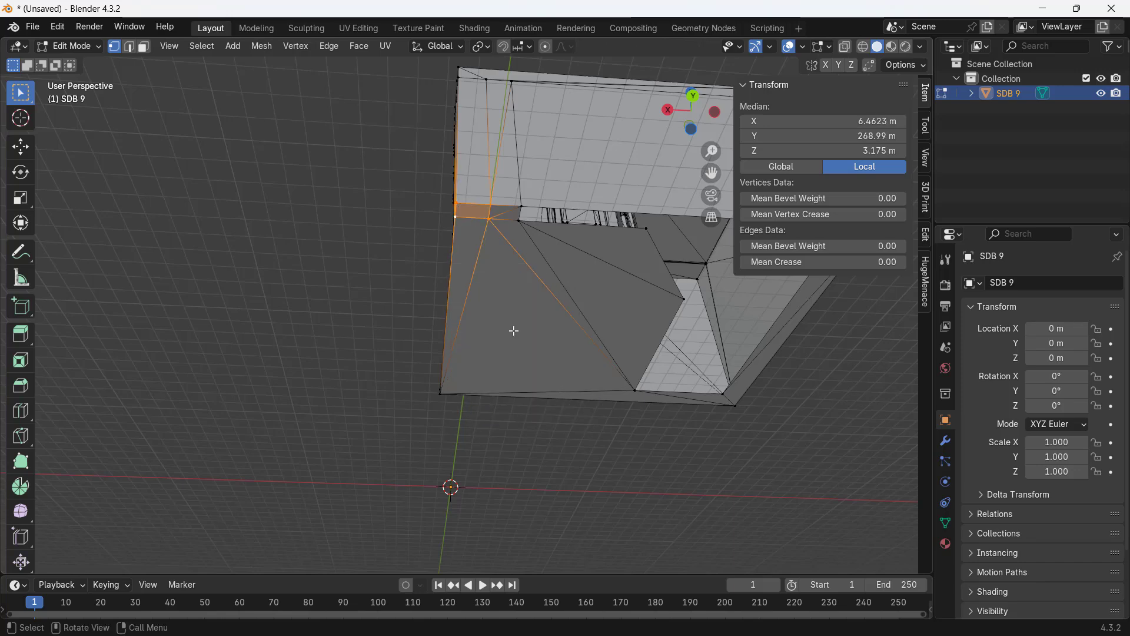
click(265, 348)
Fill the remaining large opening in SDB 9's underside with a single face spanning all the vertices around its boundary.
mouse_move(265, 348)
middle_down()
mouse_move(239, 352)
mouse_move(262, 341)
middle_up()
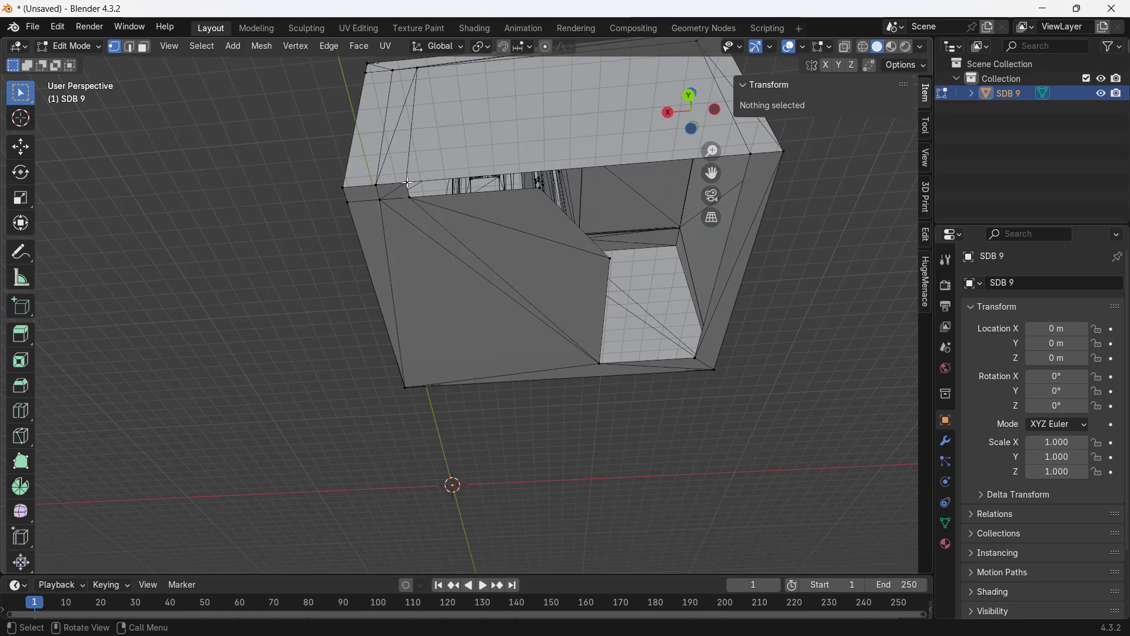
click(407, 183)
shift+click(611, 257)
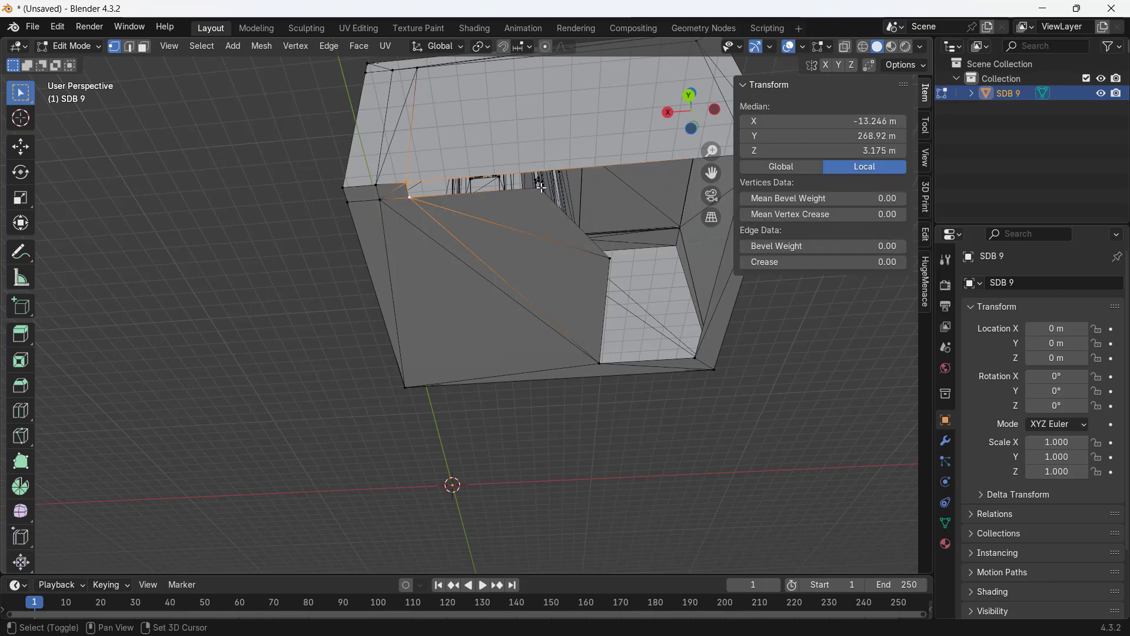
shift+click(613, 337)
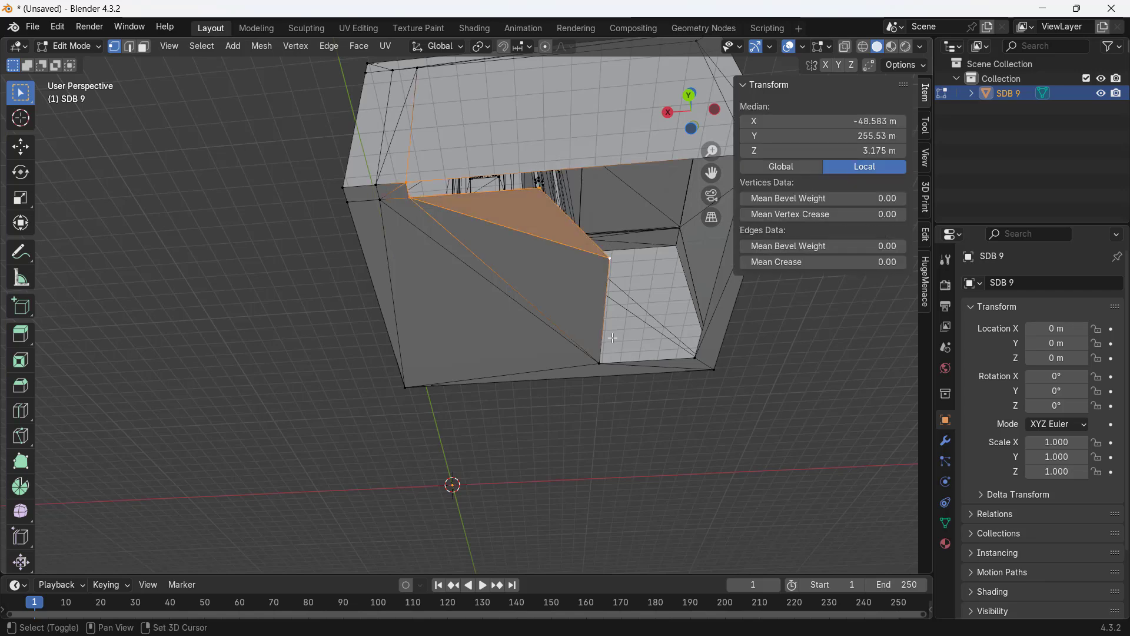
shift+click(601, 365)
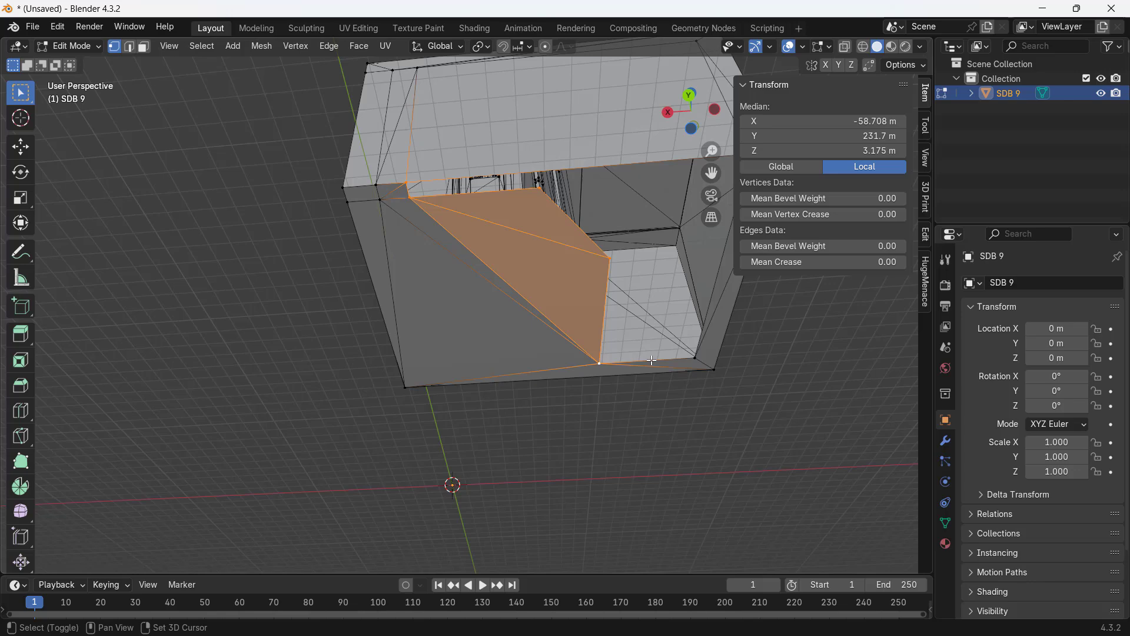
shift+click(696, 358)
middle_drag(774, 365, 745, 355)
shift+click(676, 171)
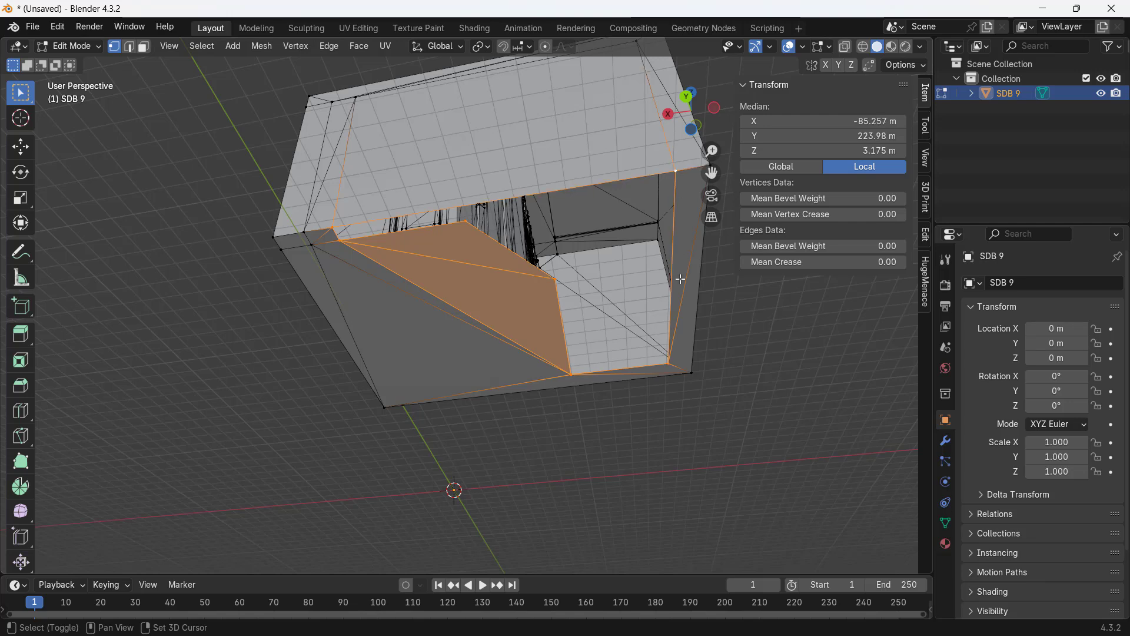
right_click(674, 320)
key(f)
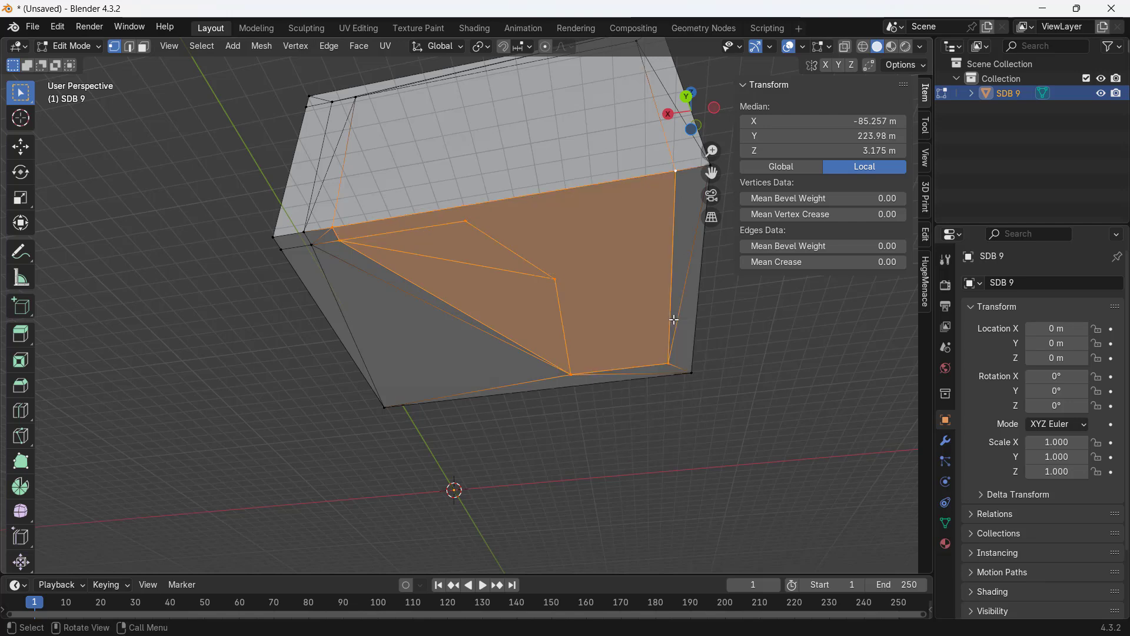
click(765, 405)
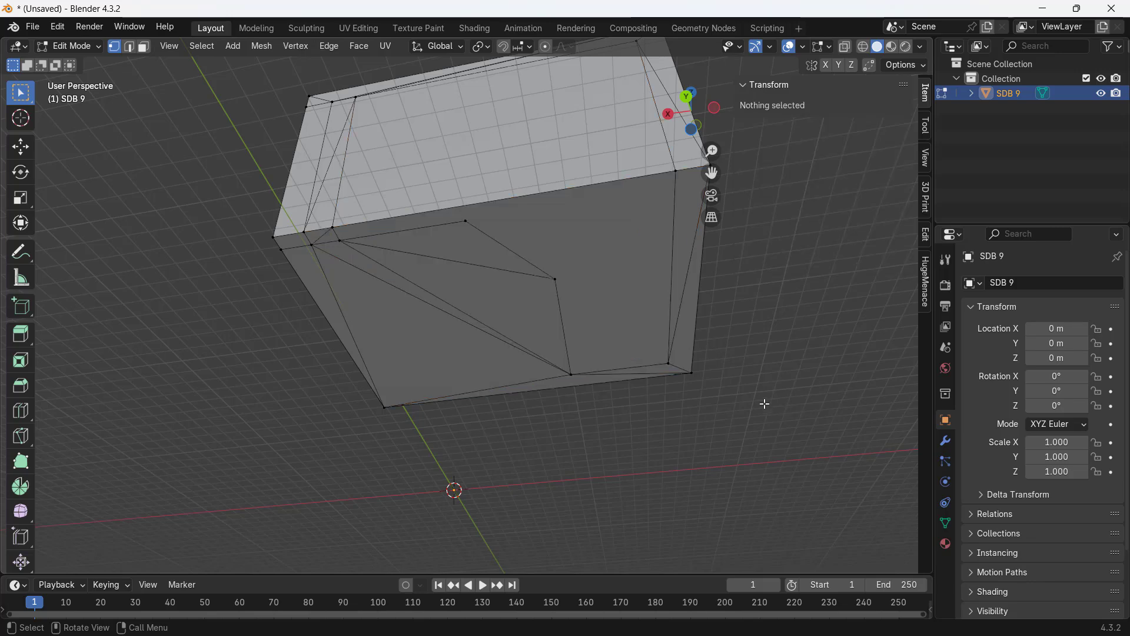
Run all the 3D-print mesh checks on SDB 9, including the checks for non-manifold edges and intersecting faces.
middle_drag(765, 405, 765, 466)
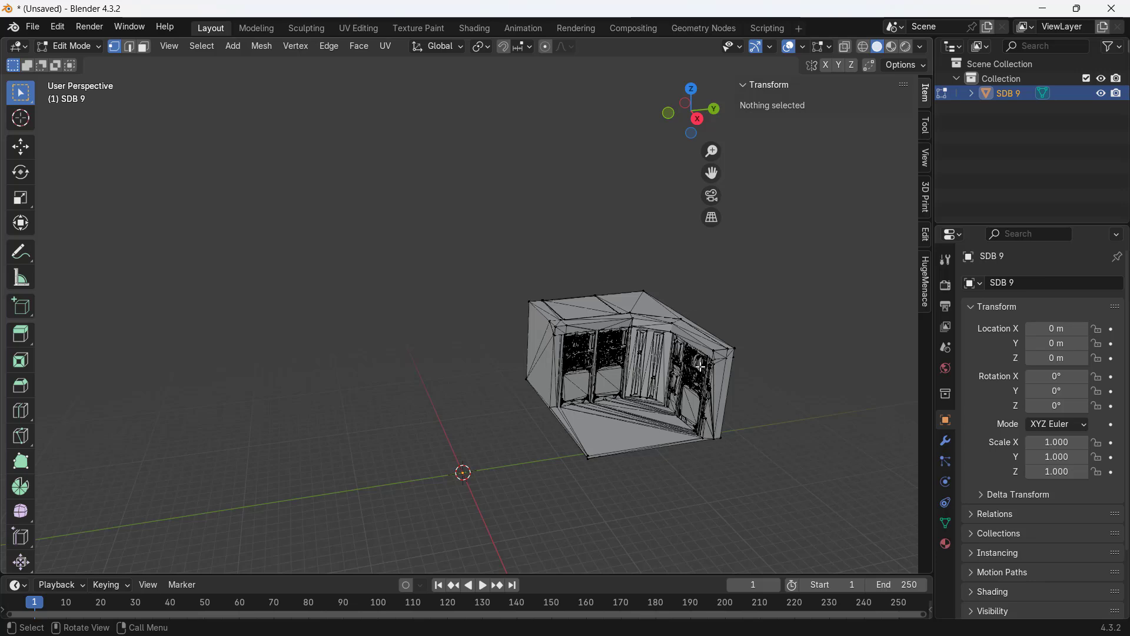
click(927, 204)
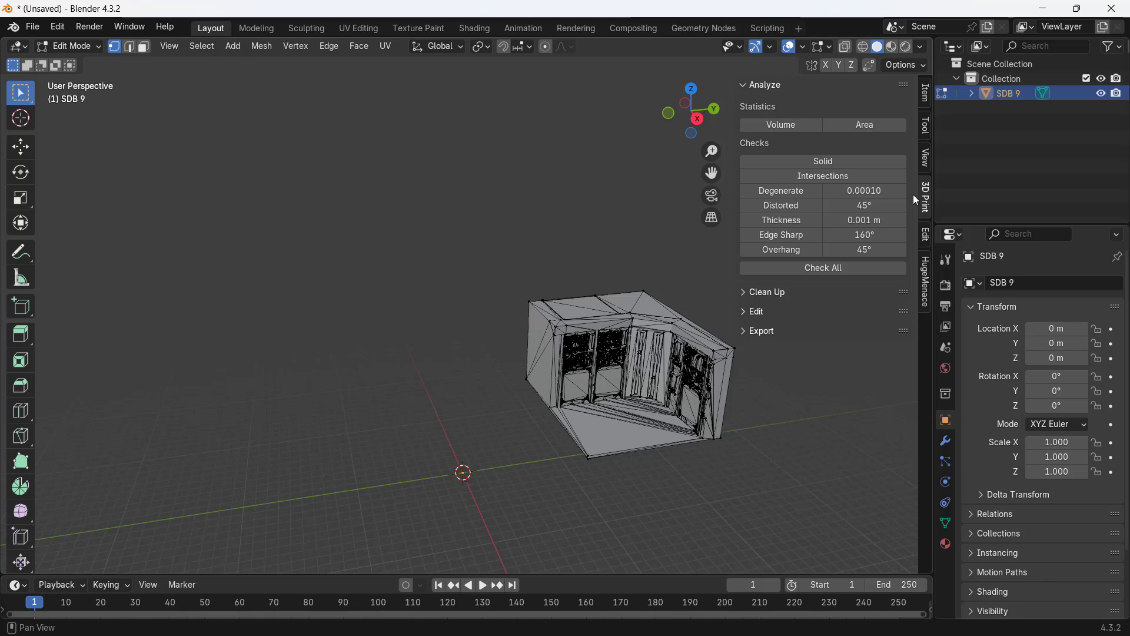
click(825, 271)
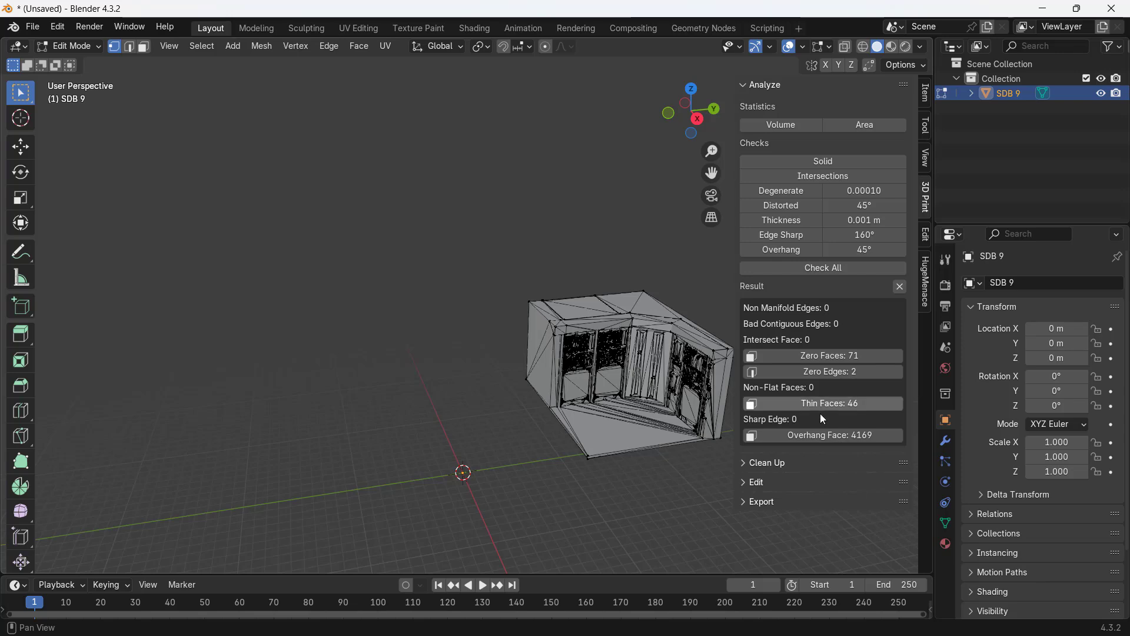
middle_drag(721, 458, 701, 480)
click(32, 27)
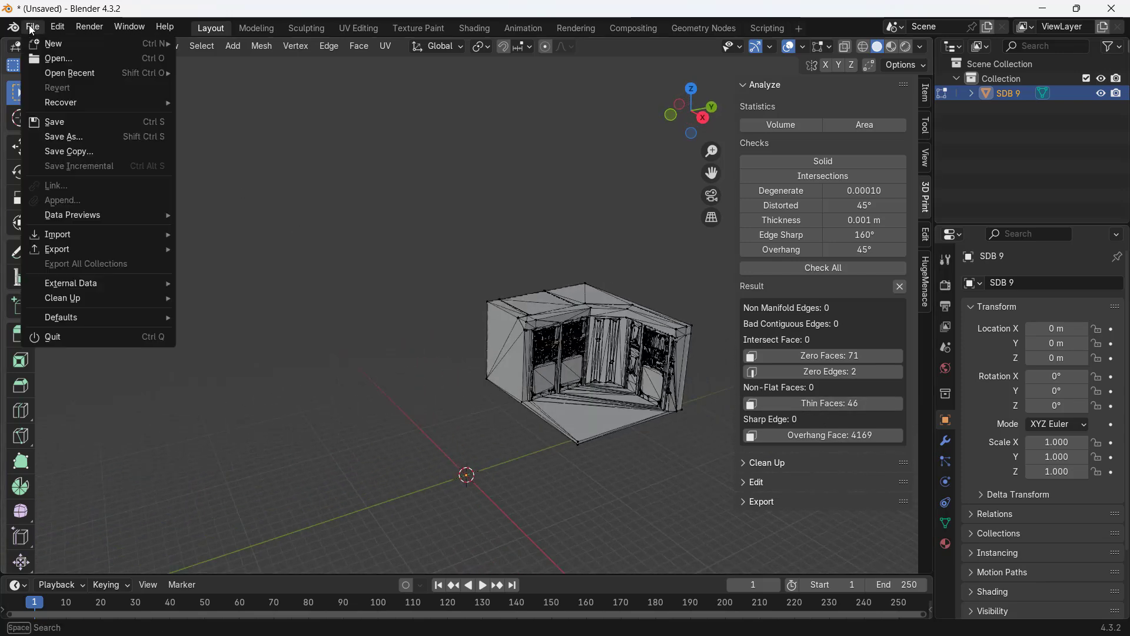
mouse_move(57, 251)
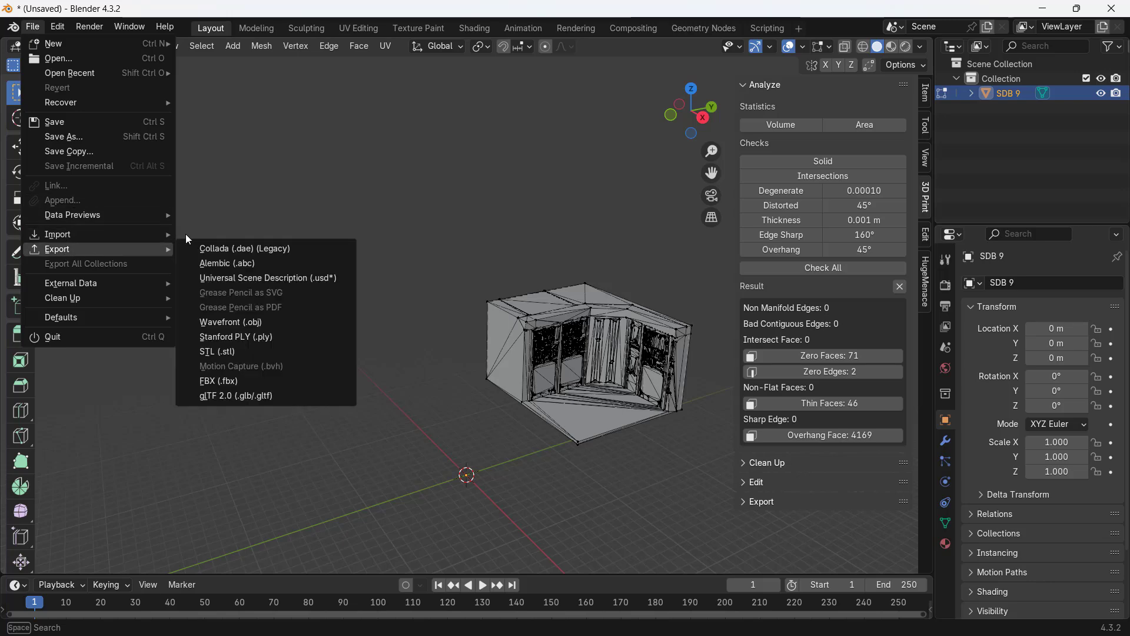
click(232, 352)
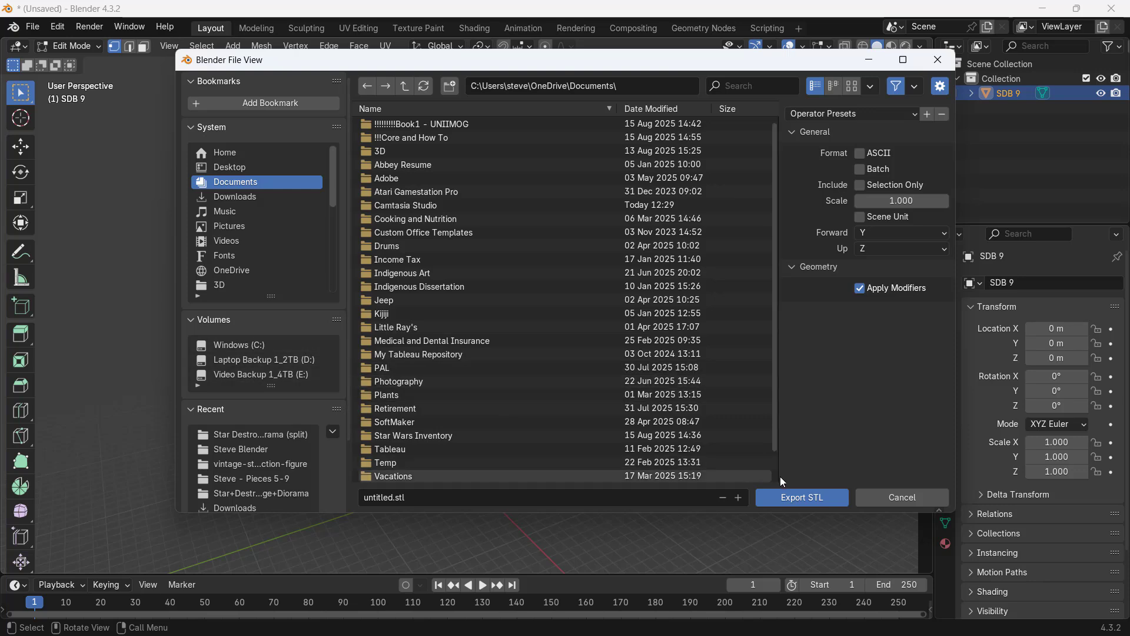
click(905, 498)
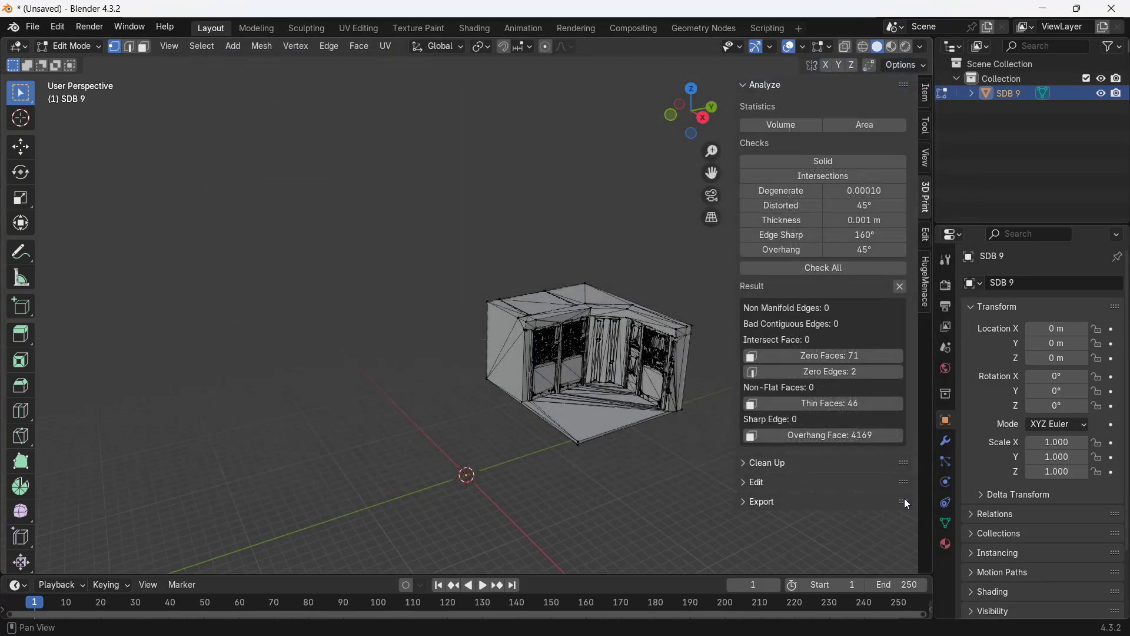